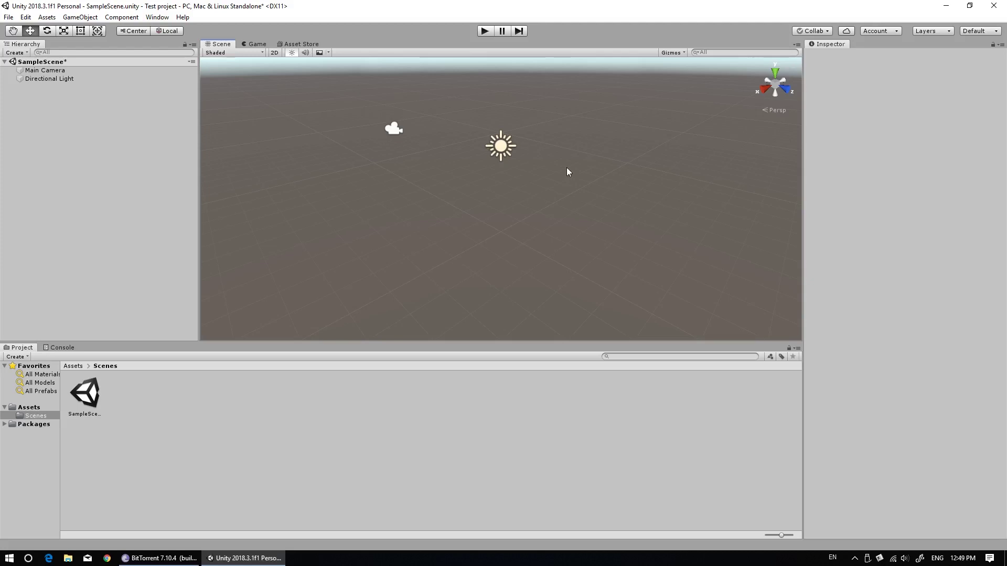
Pan, zoom and orbit the Scene view to reposition the gizmos.
{"action": "middle_click_drag", "start_coordinate": [566, 171], "coordinate": [571, 229]}
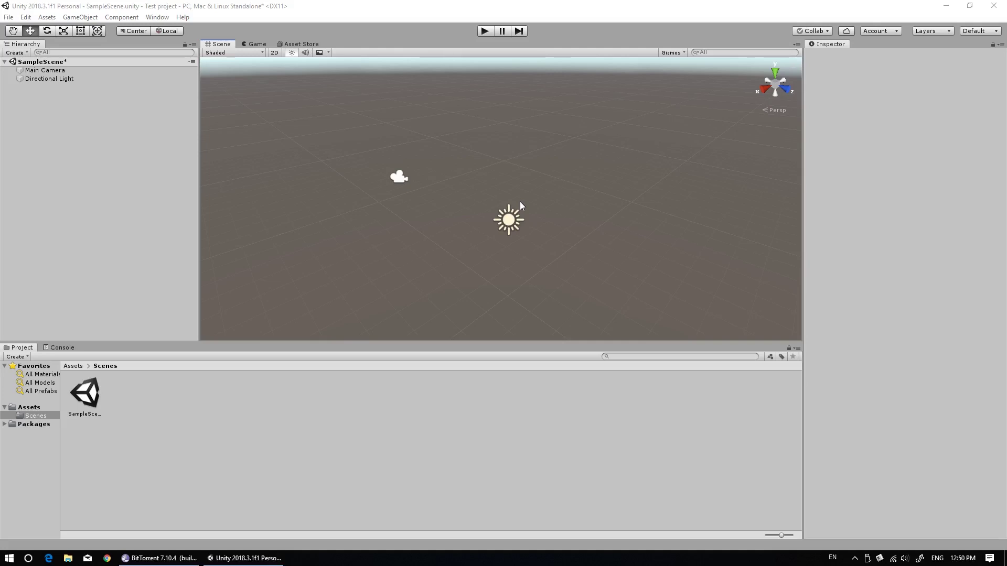
{"action": "scroll", "coordinate": [521, 201], "scroll_direction": "up", "scroll_amount": 3}
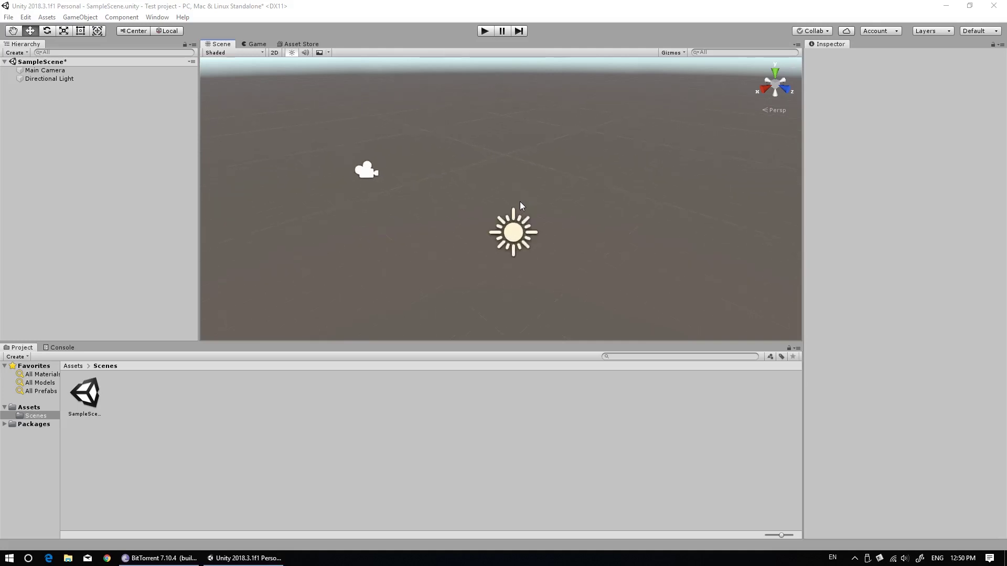
{"action": "scroll", "coordinate": [520, 202], "scroll_direction": "up", "scroll_amount": 2}
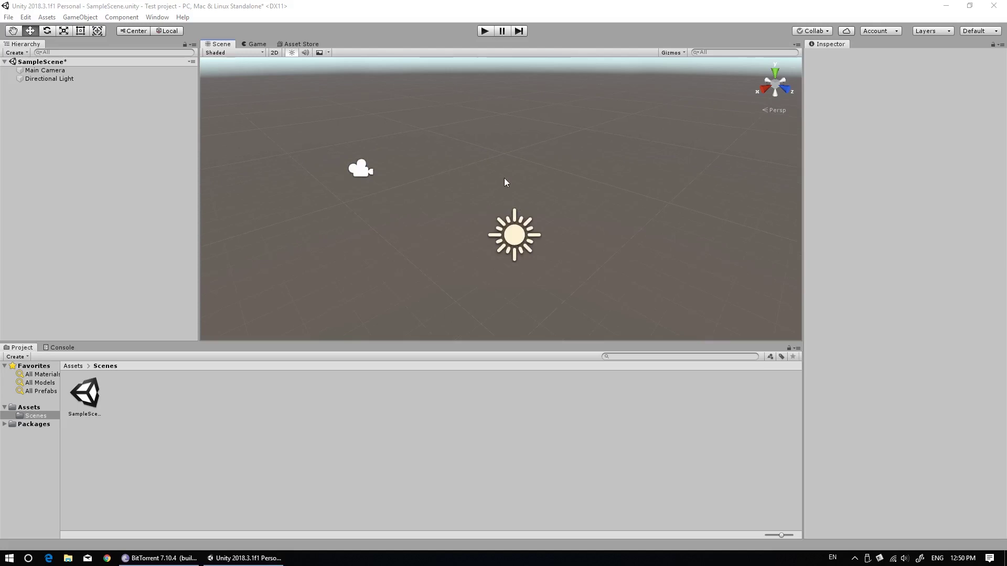
{"action": "middle_click_drag", "start_coordinate": [530, 209], "coordinate": [482, 204]}
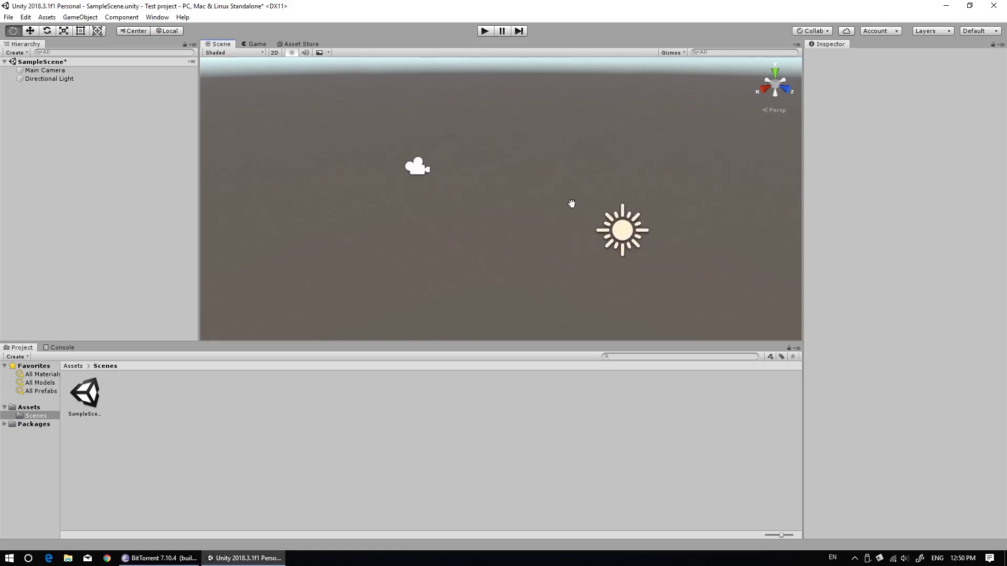
{"action": "middle_click_drag", "start_coordinate": [482, 204], "coordinate": [487, 209]}
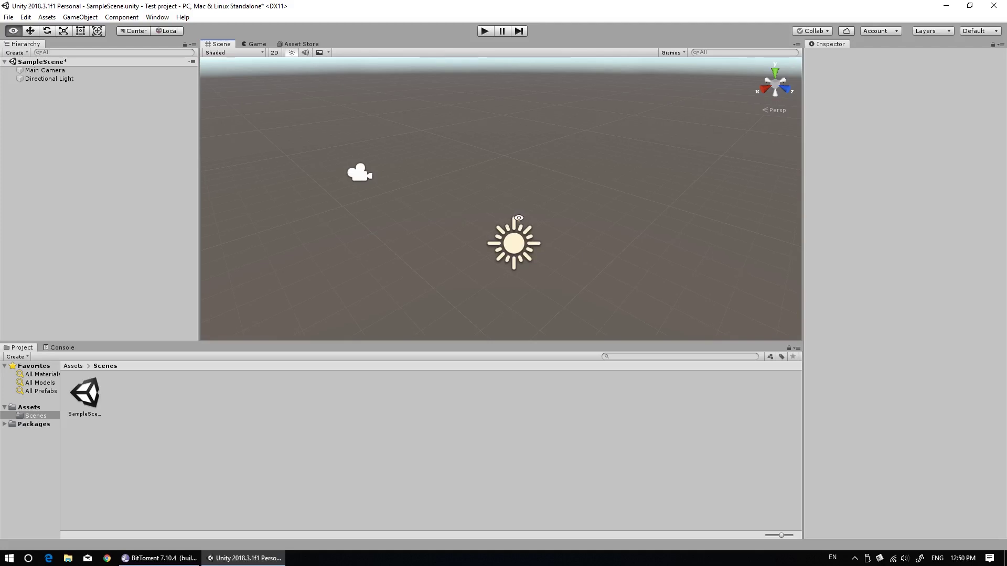
{"action": "mouse_move", "coordinate": [452, 192]}
{"action": "left_mouse_down", "text": "alt"}
{"action": "mouse_move", "coordinate": [560, 215]}
{"action": "mouse_move", "coordinate": [489, 232]}
{"action": "mouse_move", "coordinate": [568, 189]}
{"action": "left_mouse_up", "text": "alt"}
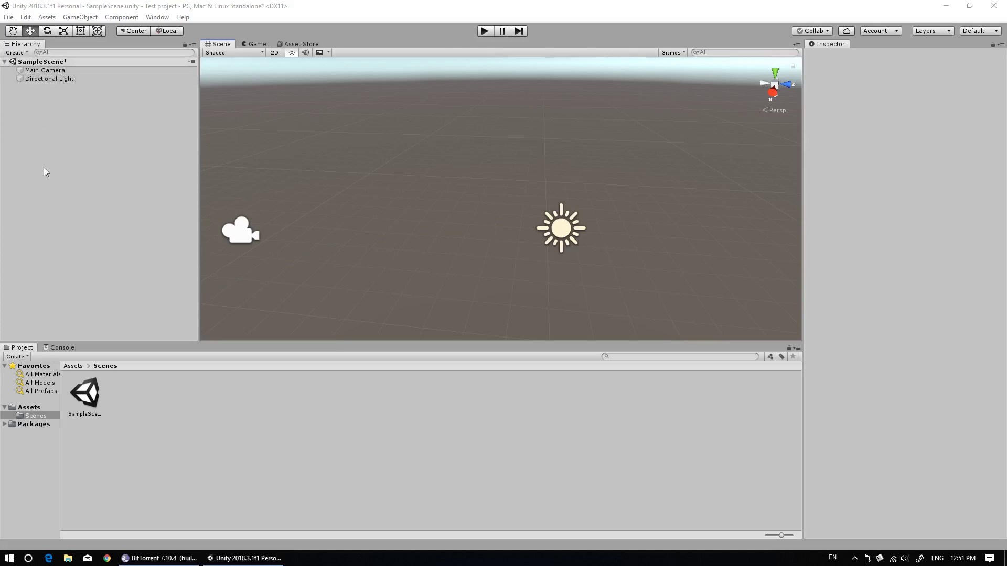
Inspect the Main Camera and Directional Light, collapsing and re-expanding the camera's components.
{"action": "left_click", "coordinate": [46, 72]}
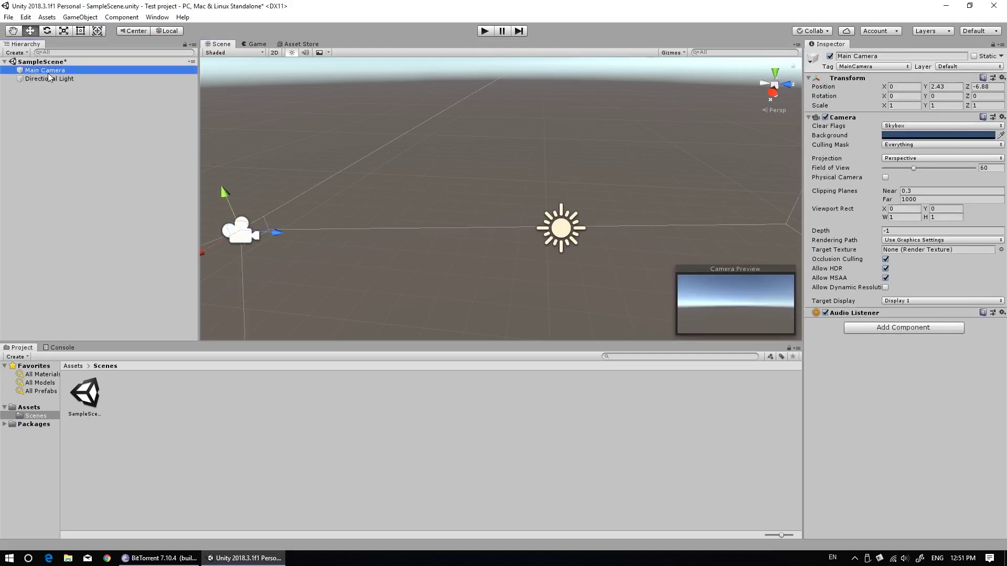
{"action": "left_click", "coordinate": [42, 79]}
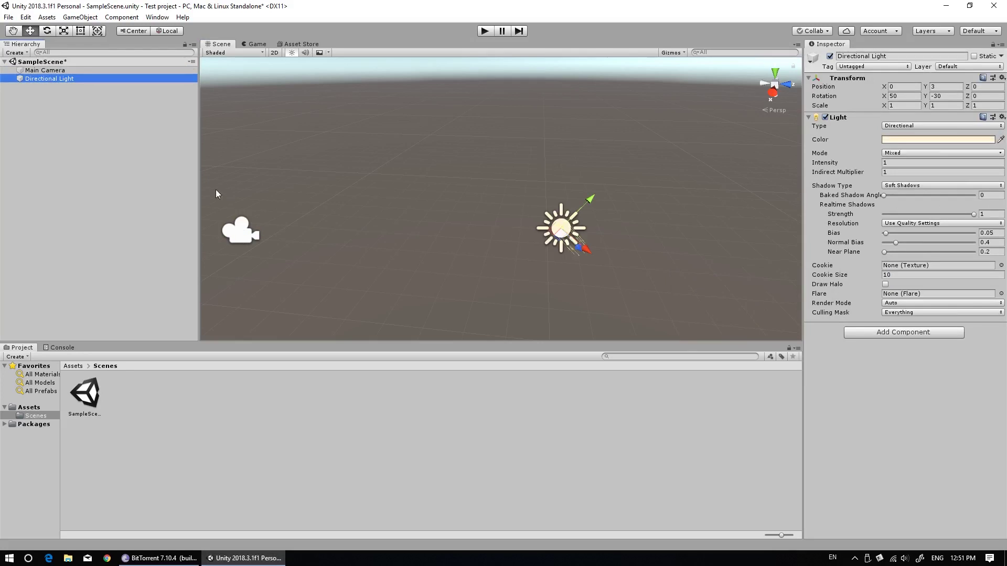
{"action": "left_click", "coordinate": [46, 71]}
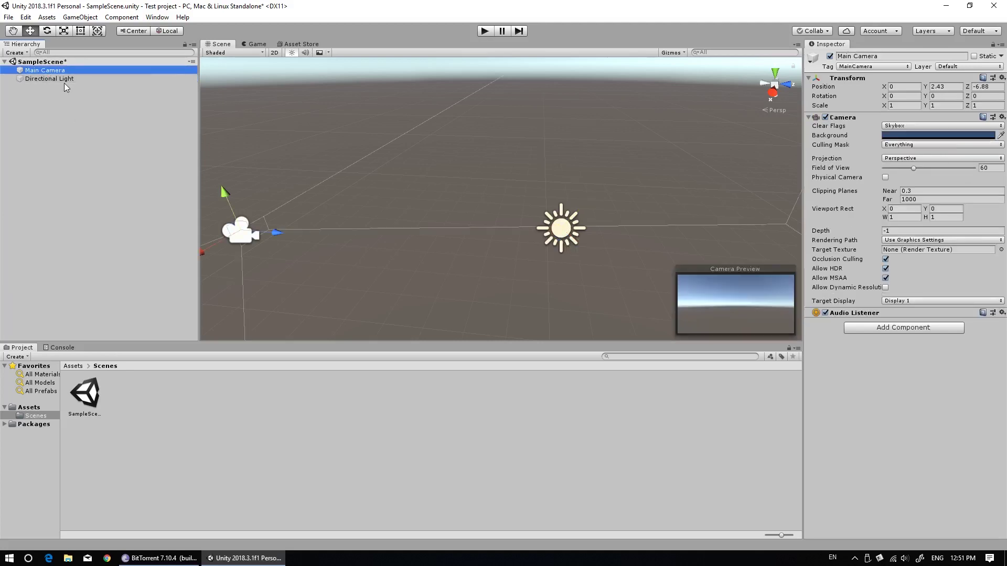
{"action": "left_click", "coordinate": [45, 77]}
{"action": "left_click", "coordinate": [45, 71]}
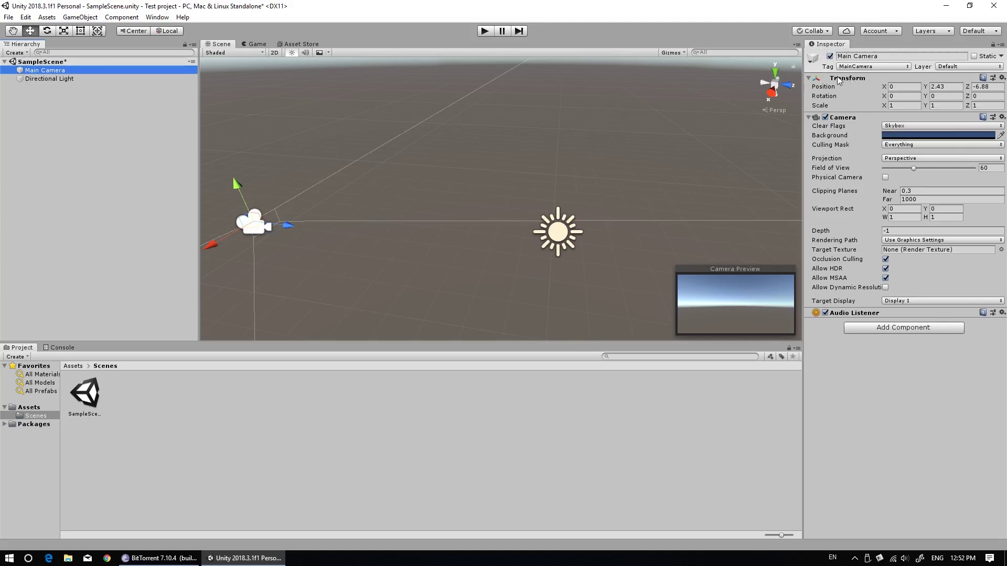
{"action": "left_click", "coordinate": [843, 117]}
{"action": "left_click", "coordinate": [849, 79]}
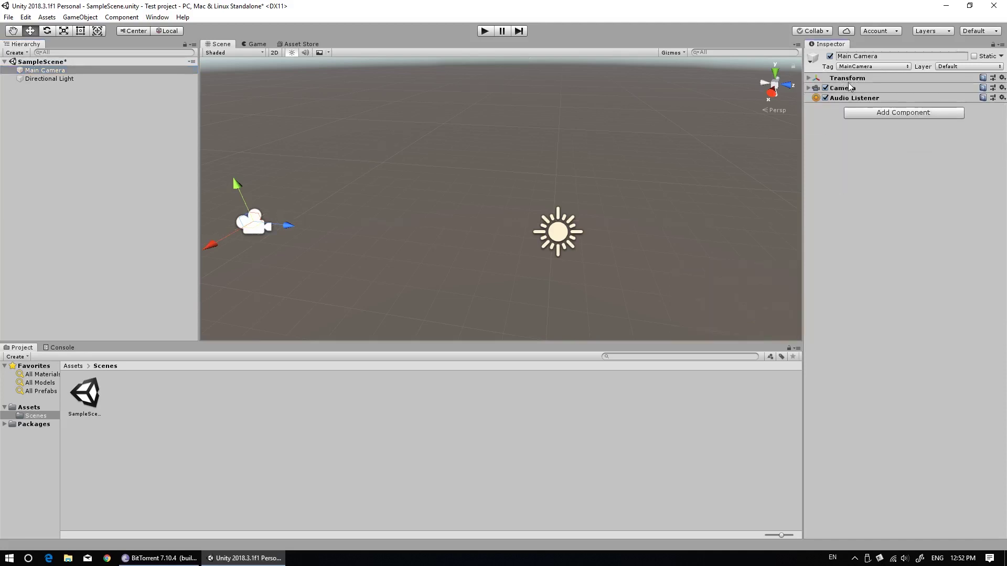
{"action": "left_click", "coordinate": [850, 79]}
{"action": "left_click", "coordinate": [847, 118]}
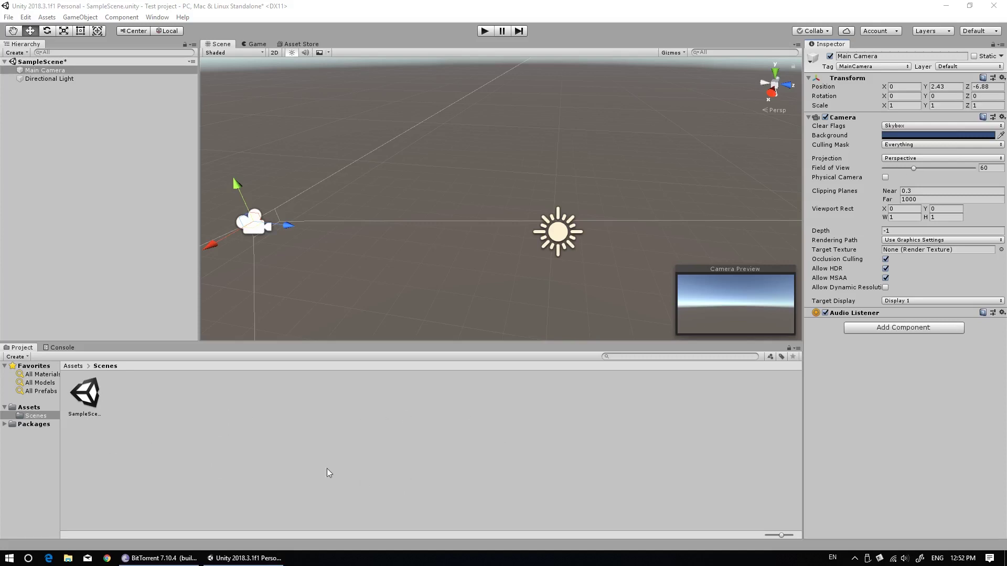
{"action": "left_click", "coordinate": [257, 399]}
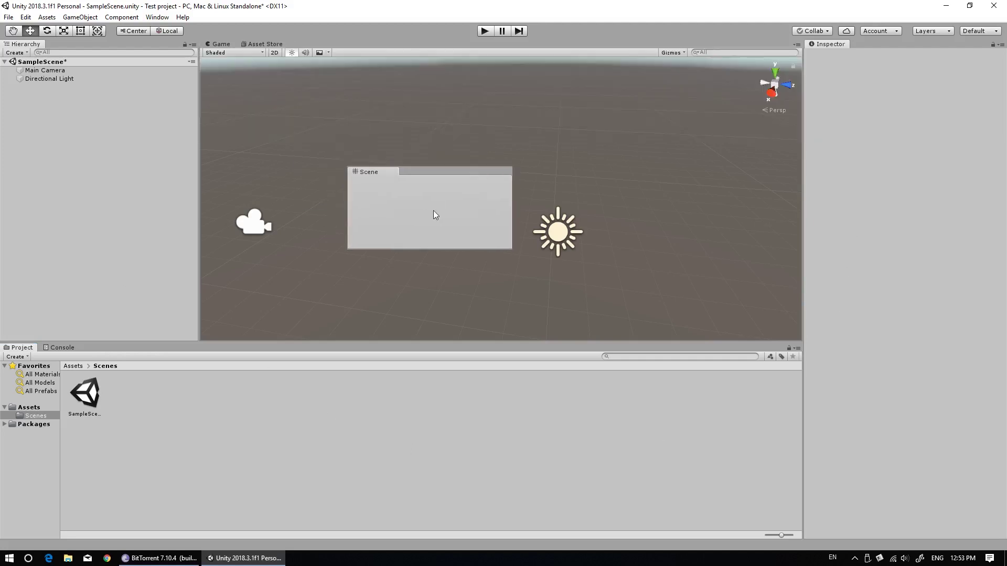
Restore the Default panel layout and reopen the Project panel.
{"action": "left_click_drag", "start_coordinate": [220, 44], "coordinate": [435, 212]}
{"action": "left_click_drag", "start_coordinate": [251, 50], "coordinate": [383, 61]}
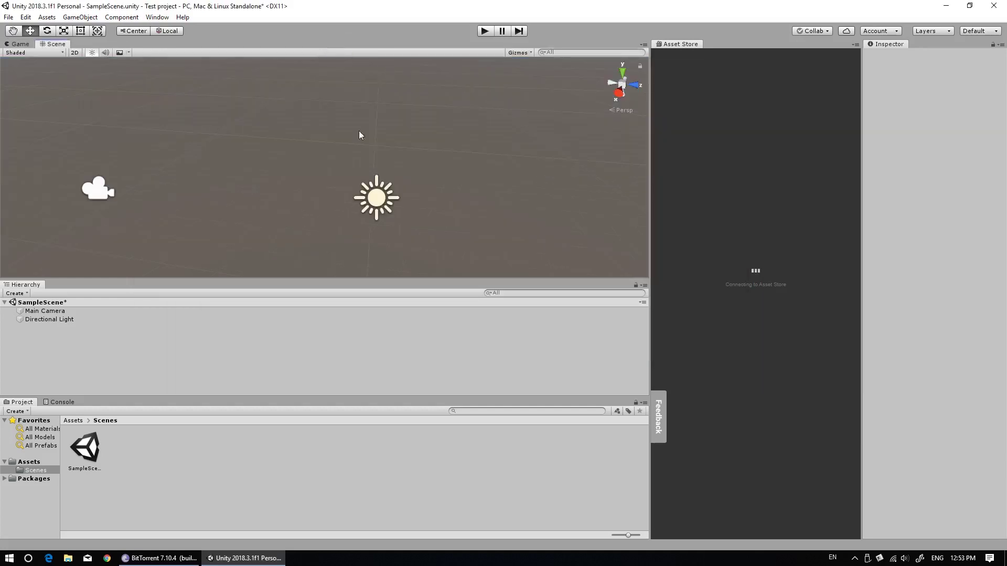
{"action": "left_click", "coordinate": [986, 31]}
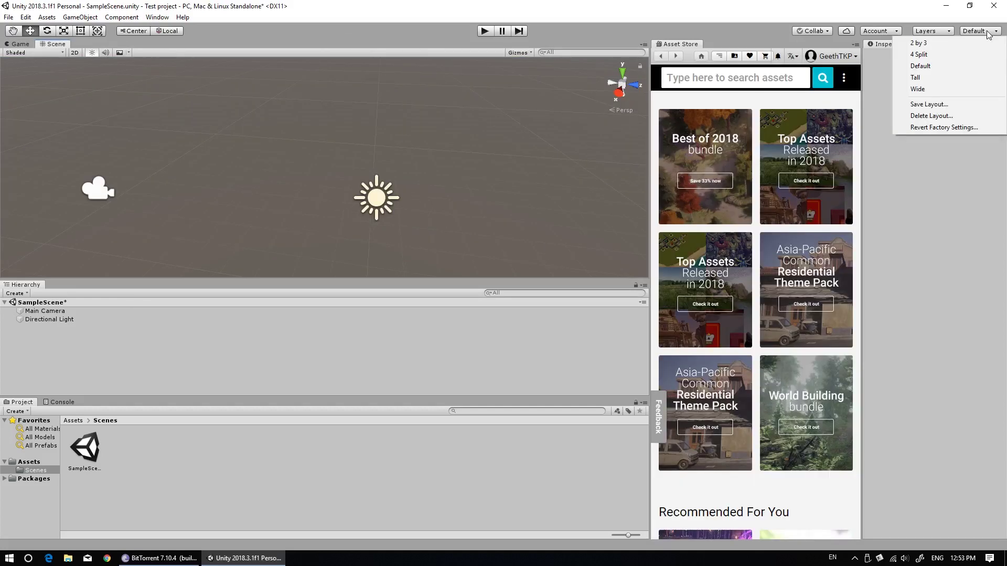
{"action": "left_click", "coordinate": [931, 67]}
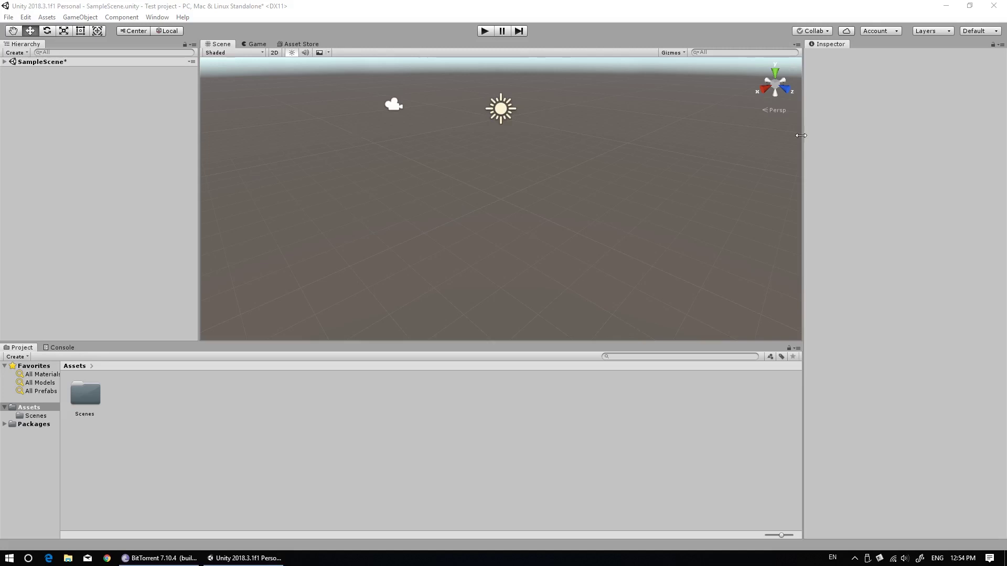
{"action": "left_click", "coordinate": [162, 18]}
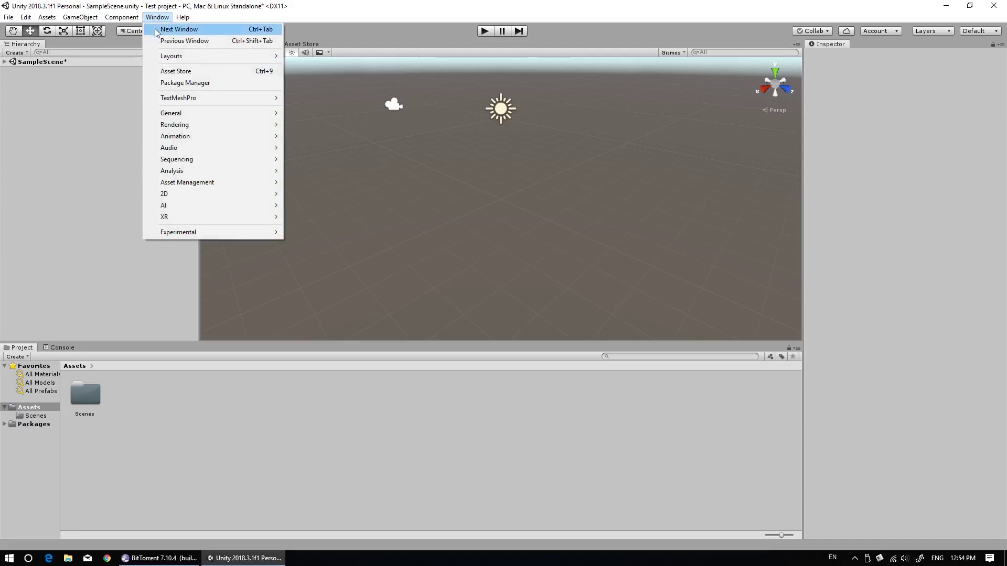
{"action": "mouse_move", "coordinate": [186, 116]}
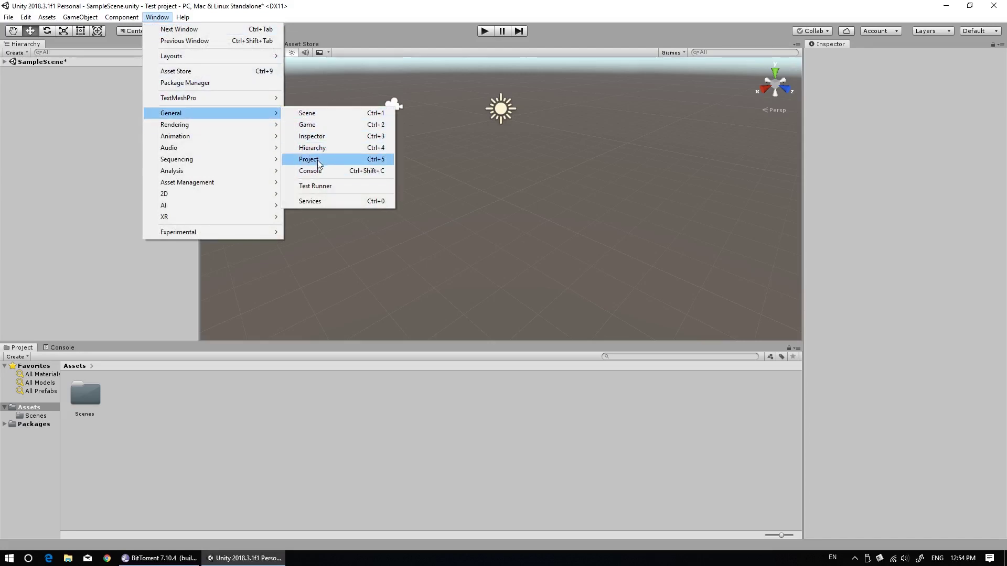
{"action": "left_click", "coordinate": [318, 160]}
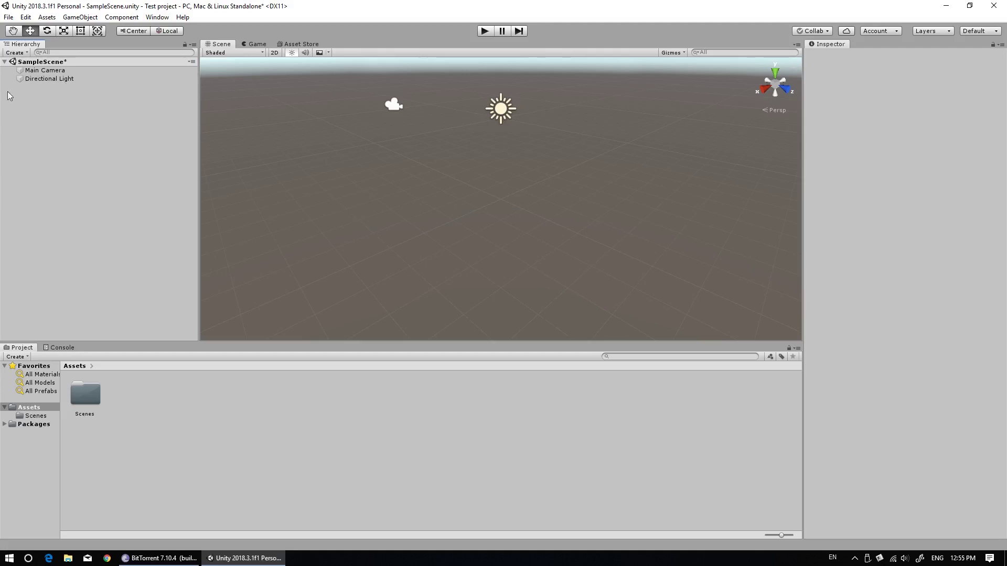
Add a 3D Cube to the scene and frame it in the view.
{"action": "right_click", "coordinate": [65, 112]}
{"action": "mouse_move", "coordinate": [112, 200]}
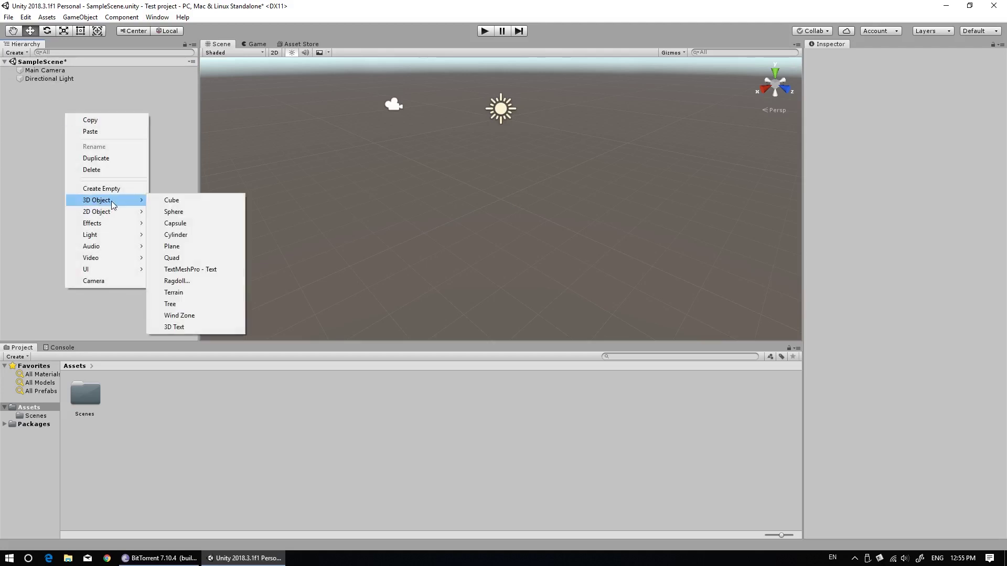
{"action": "left_click", "coordinate": [179, 200]}
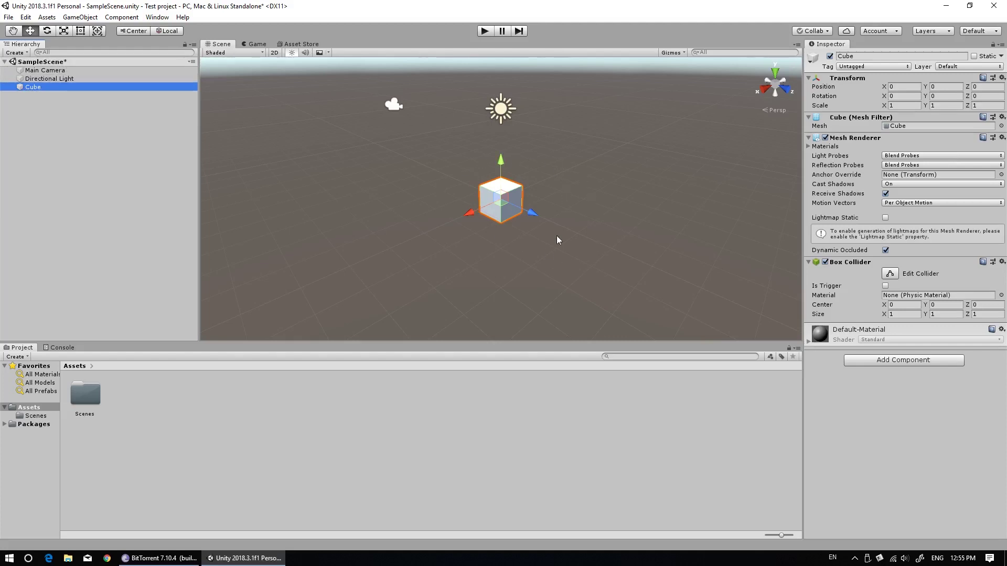
{"action": "mouse_move", "coordinate": [497, 219]}
{"action": "left_mouse_down", "text": "alt"}
{"action": "mouse_move", "coordinate": [498, 124]}
{"action": "mouse_move", "coordinate": [593, 210]}
{"action": "mouse_move", "coordinate": [531, 212]}
{"action": "left_mouse_up", "text": "alt"}
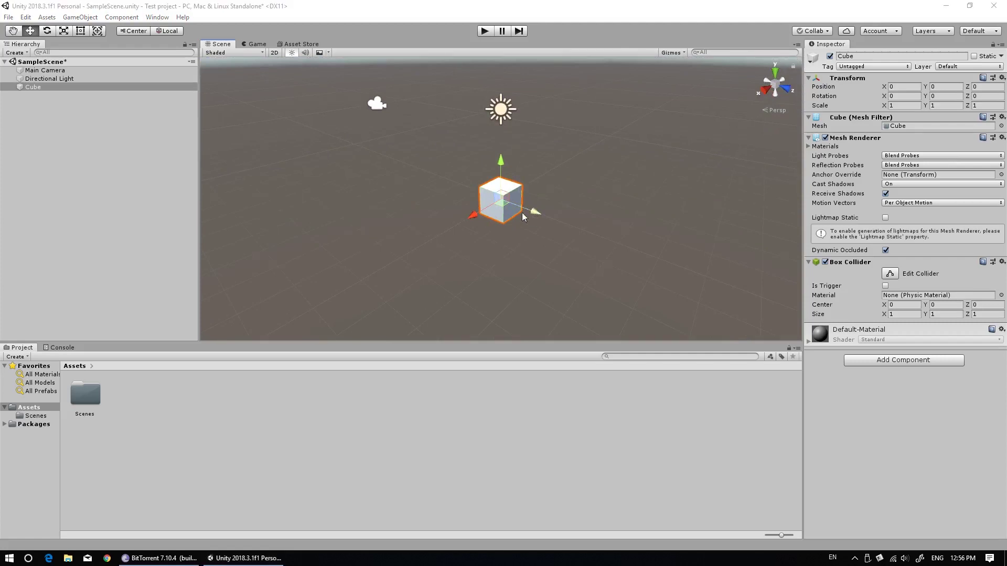
{"action": "left_click", "coordinate": [589, 176]}
{"action": "left_click", "coordinate": [500, 199]}
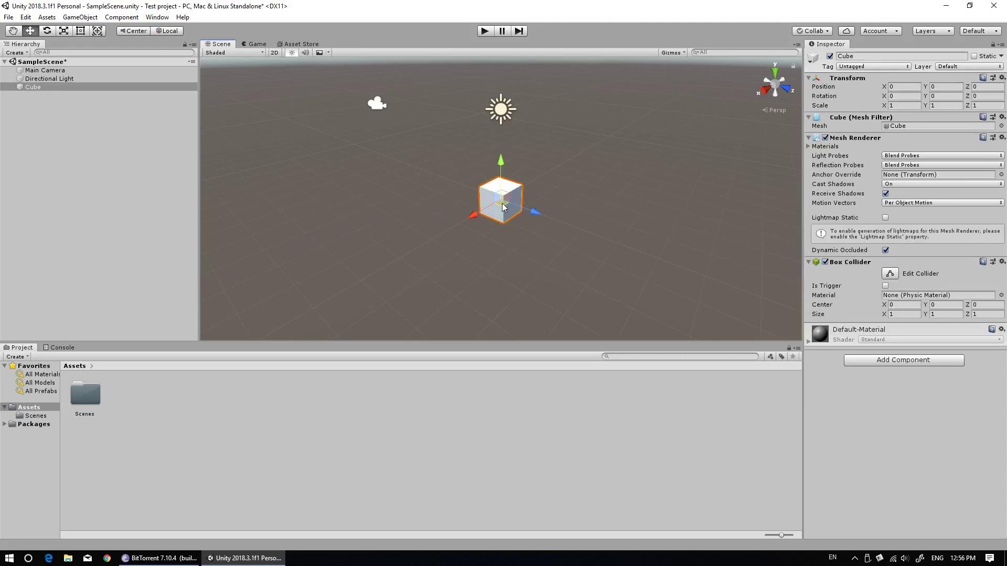
{"action": "key", "text": "f"}
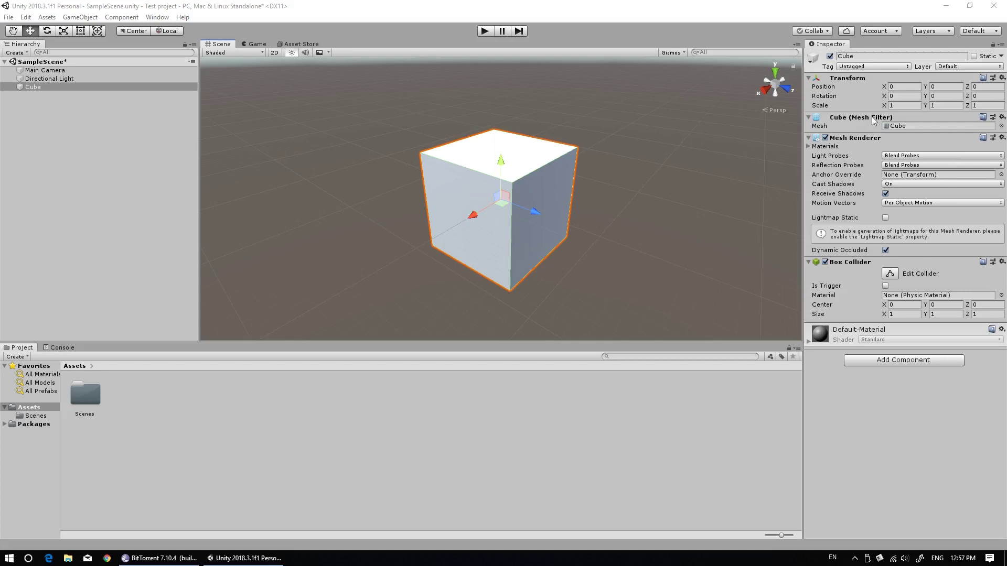
Reset the cube's Transform to position 0, 0, 0 with default rotation and scale.
{"action": "mouse_move", "coordinate": [884, 86]}
{"action": "left_mouse_down"}
{"action": "mouse_move", "coordinate": [906, 89]}
{"action": "mouse_move", "coordinate": [864, 93]}
{"action": "left_mouse_up"}
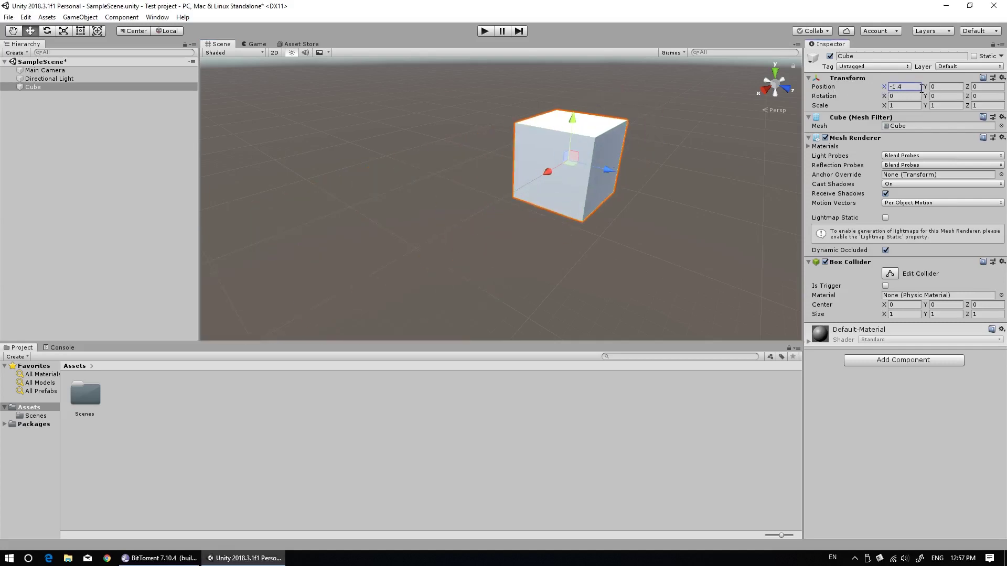
{"action": "left_click_drag", "start_coordinate": [925, 89], "coordinate": [927, 86]}
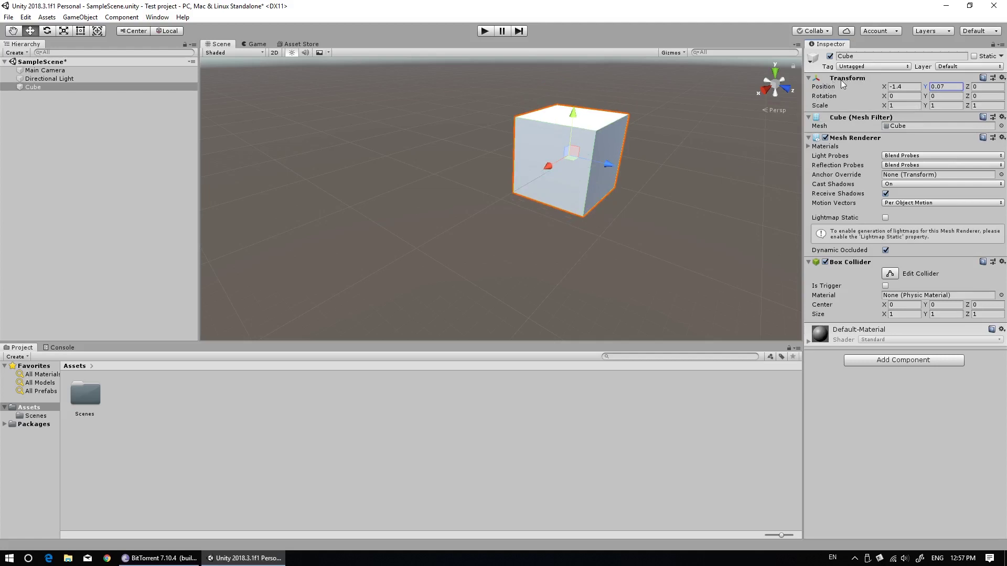
{"action": "right_click", "coordinate": [845, 78]}
{"action": "left_click", "coordinate": [885, 87]}
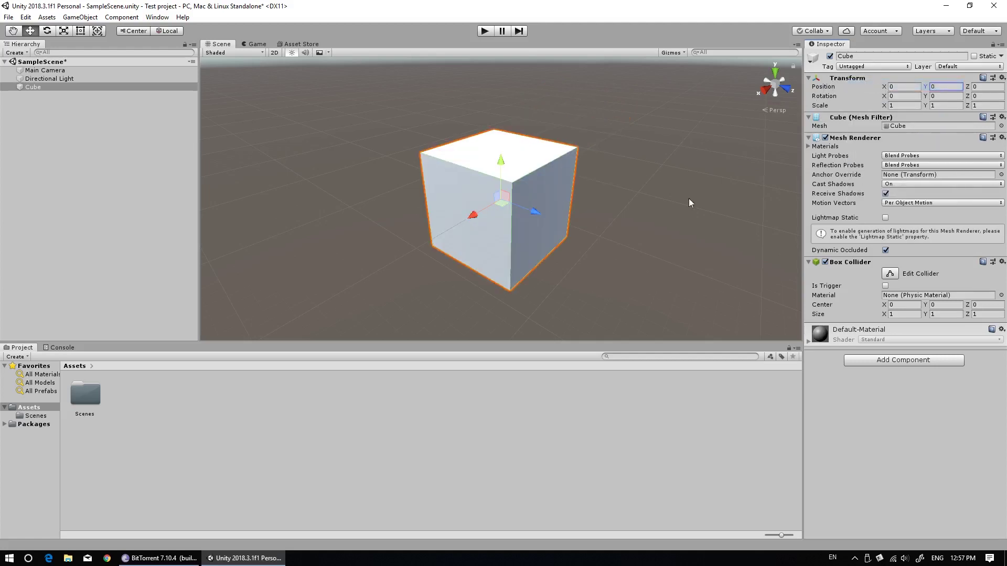
{"action": "scroll", "coordinate": [524, 173], "scroll_direction": "down", "scroll_amount": 2}
{"action": "scroll", "coordinate": [524, 173], "scroll_direction": "down", "scroll_amount": 2}
Dock the Game view to the right of the Scene view so both show the cube.
{"action": "left_click", "coordinate": [549, 194]}
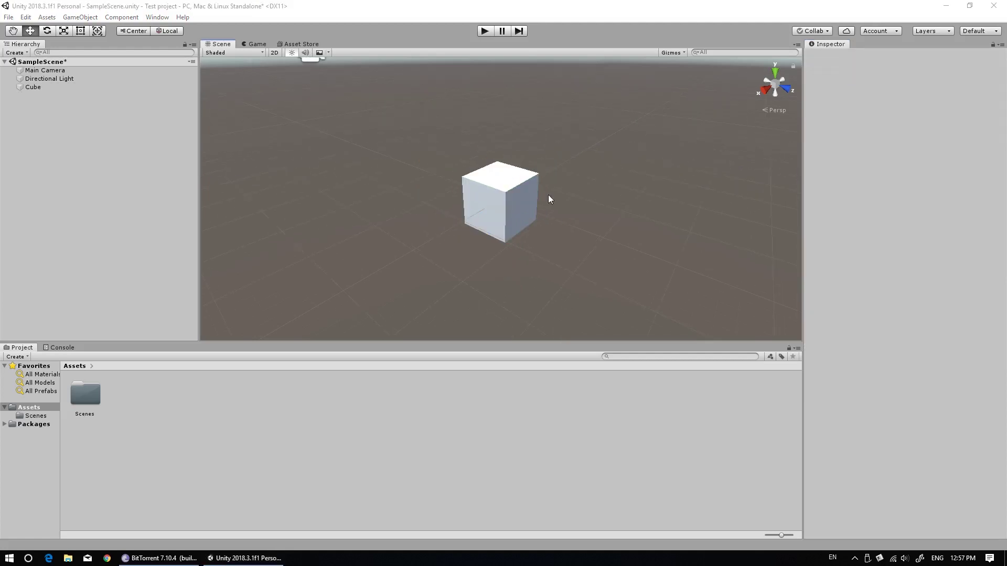
{"action": "left_click", "coordinate": [248, 45]}
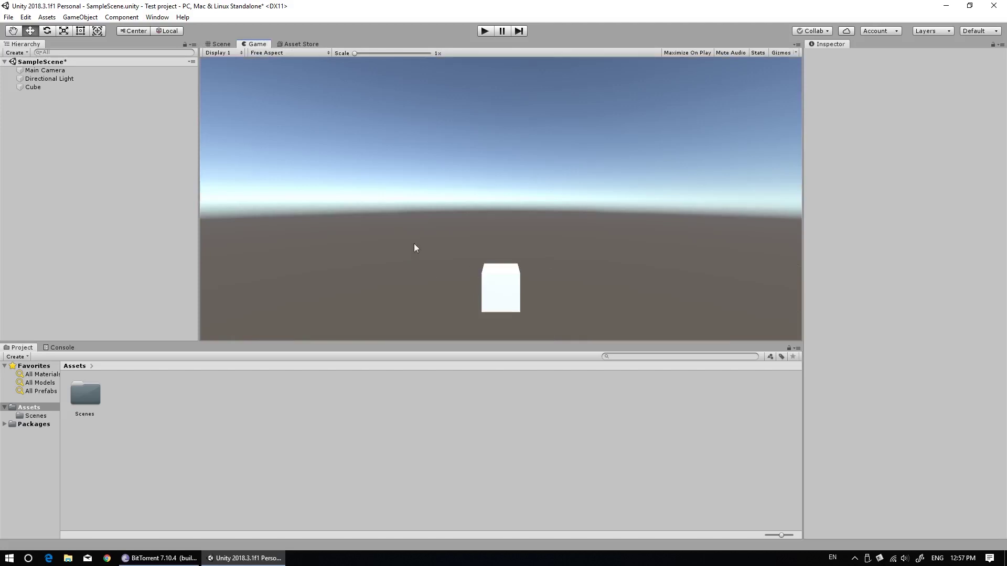
{"action": "left_click", "coordinate": [222, 44]}
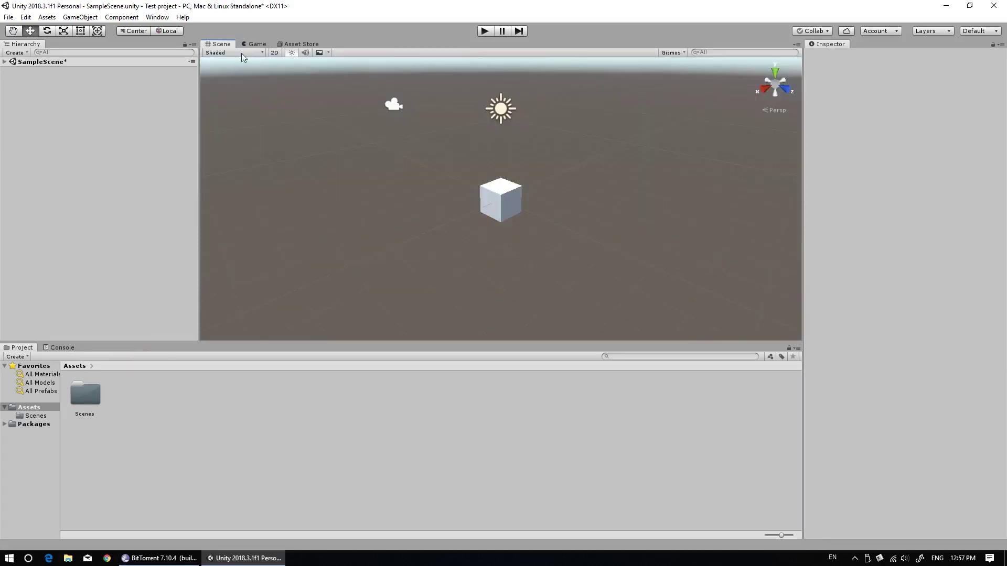
{"action": "left_click_drag", "start_coordinate": [249, 42], "coordinate": [418, 92]}
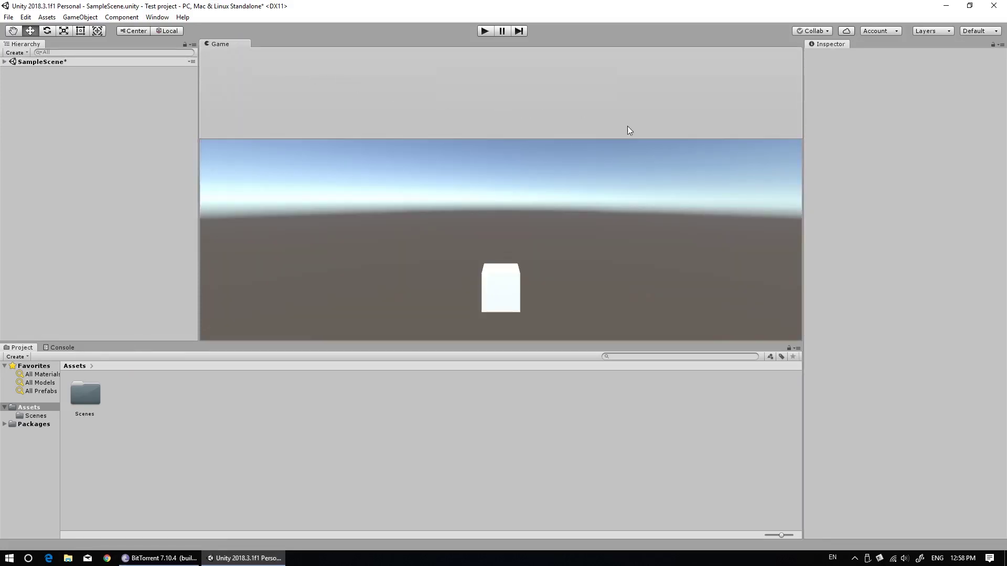
{"action": "left_click_drag", "start_coordinate": [629, 131], "coordinate": [738, 163]}
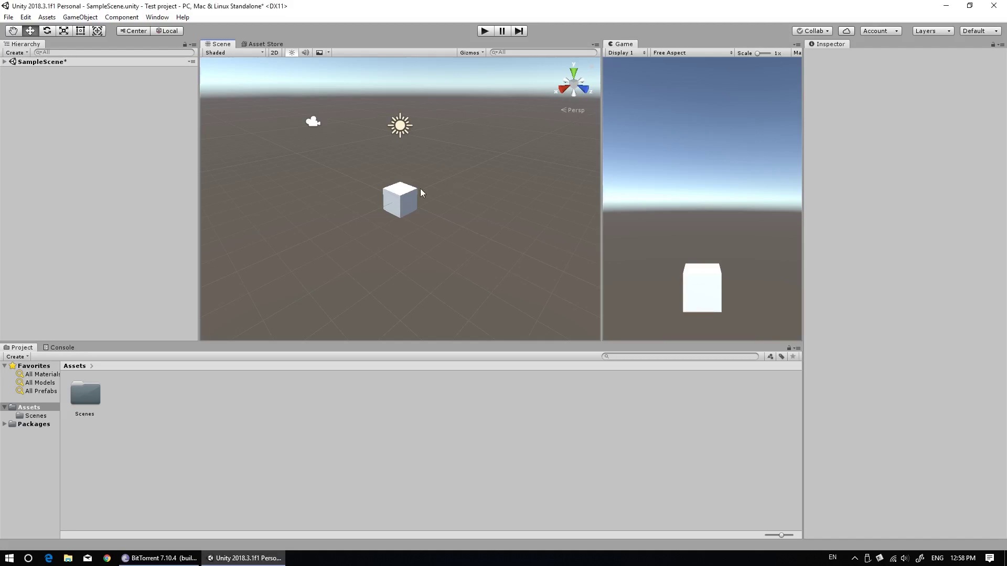
{"action": "left_click", "coordinate": [396, 209]}
{"action": "left_click", "coordinate": [314, 123]}
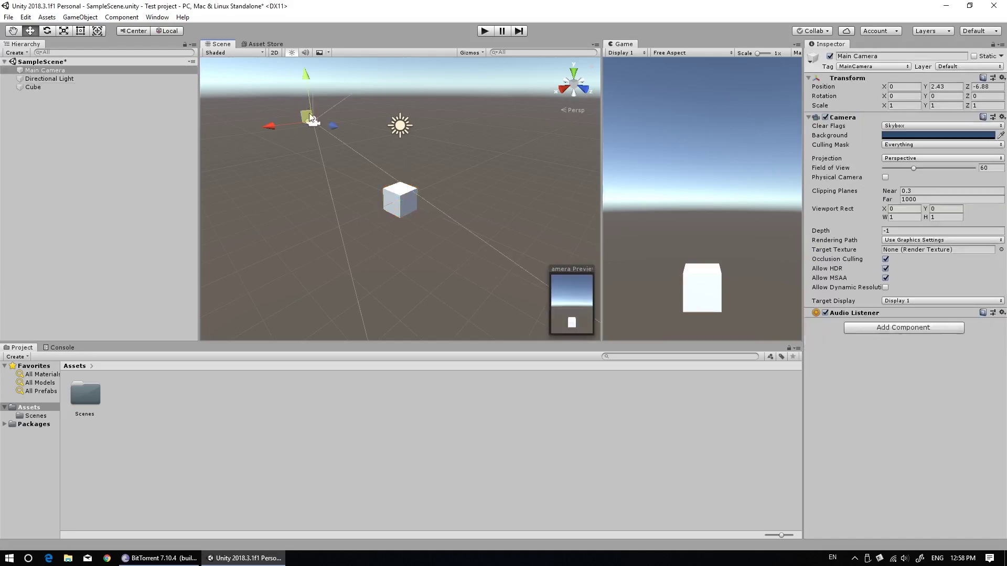
{"action": "left_click", "coordinate": [406, 197]}
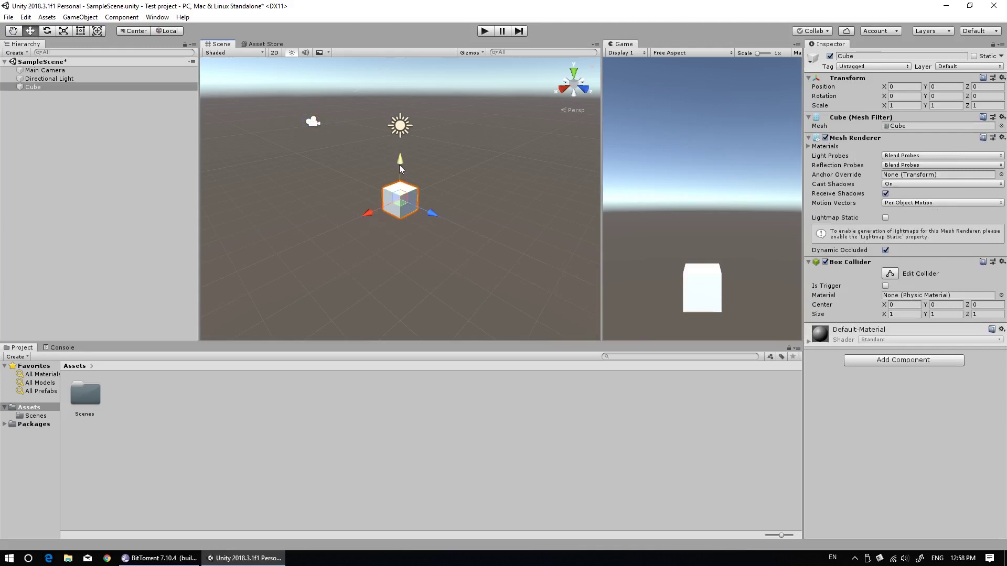
{"action": "left_click_drag", "start_coordinate": [399, 164], "coordinate": [397, 143]}
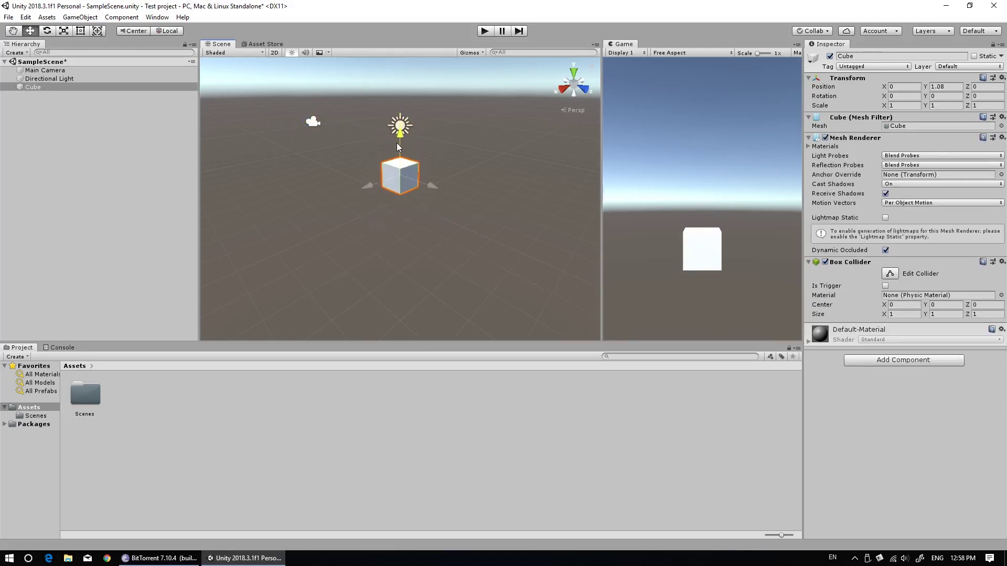
{"action": "left_click_drag", "start_coordinate": [431, 184], "coordinate": [353, 206]}
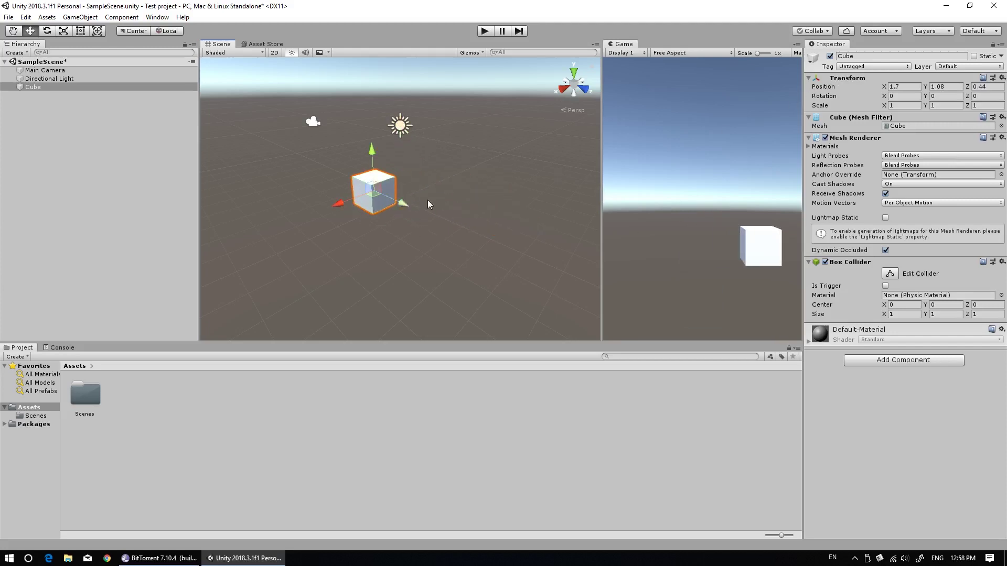
{"action": "right_click", "coordinate": [854, 83]}
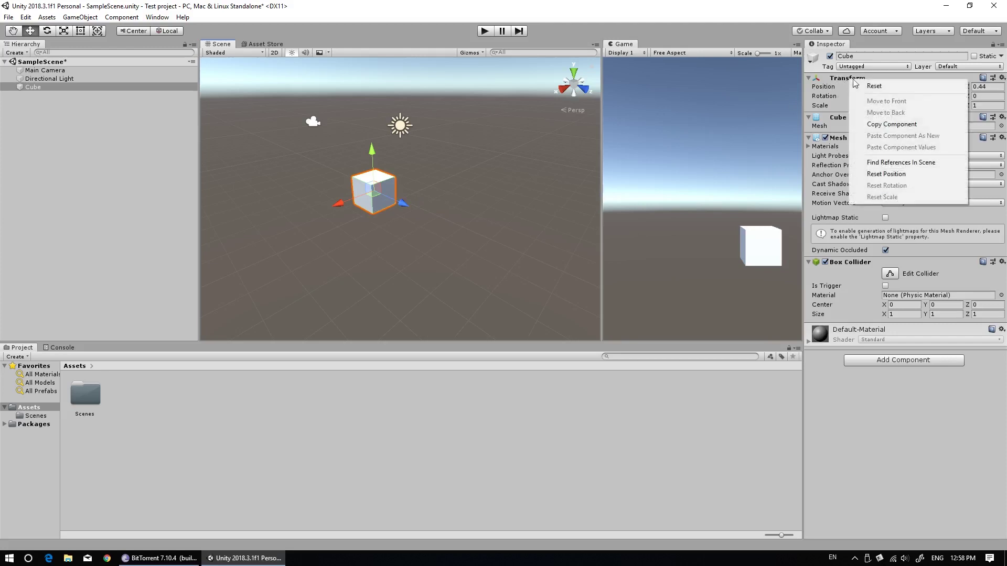
{"action": "left_click", "coordinate": [873, 87]}
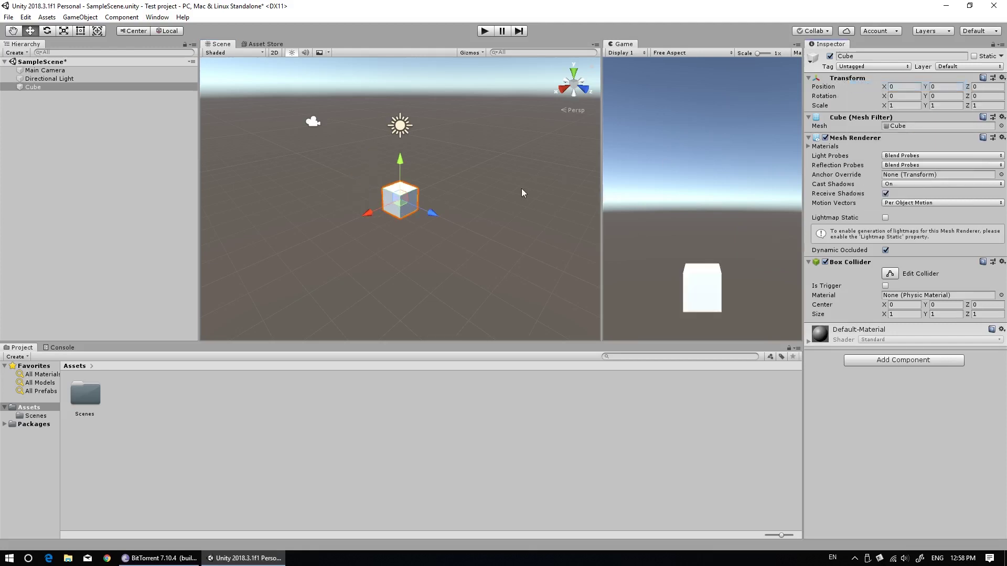
{"action": "left_click", "coordinate": [440, 190]}
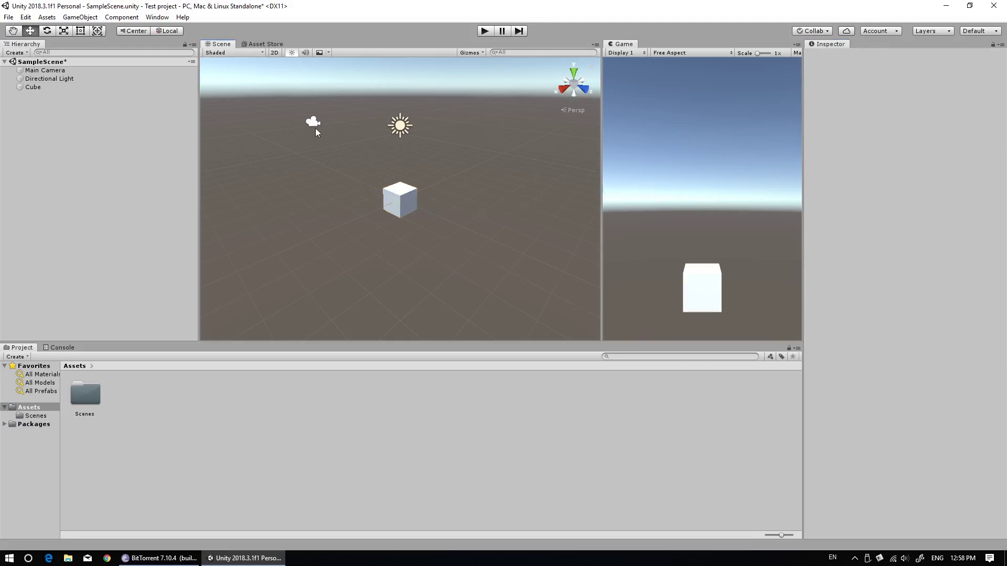
Lower the Main Camera slightly along its Y axis.
{"action": "left_click", "coordinate": [313, 123]}
{"action": "left_click_drag", "start_coordinate": [310, 82], "coordinate": [307, 98]}
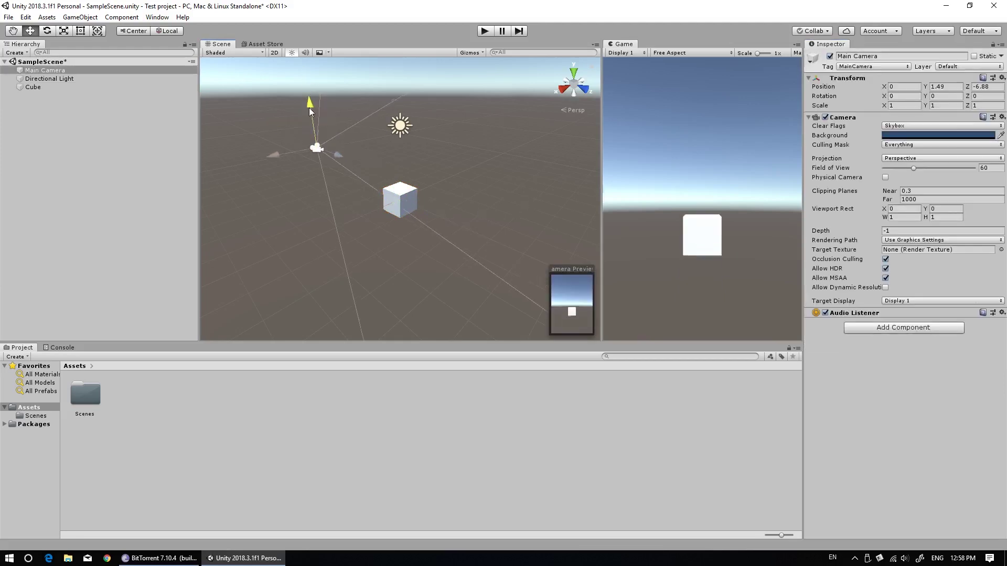
{"action": "left_click", "coordinate": [469, 147]}
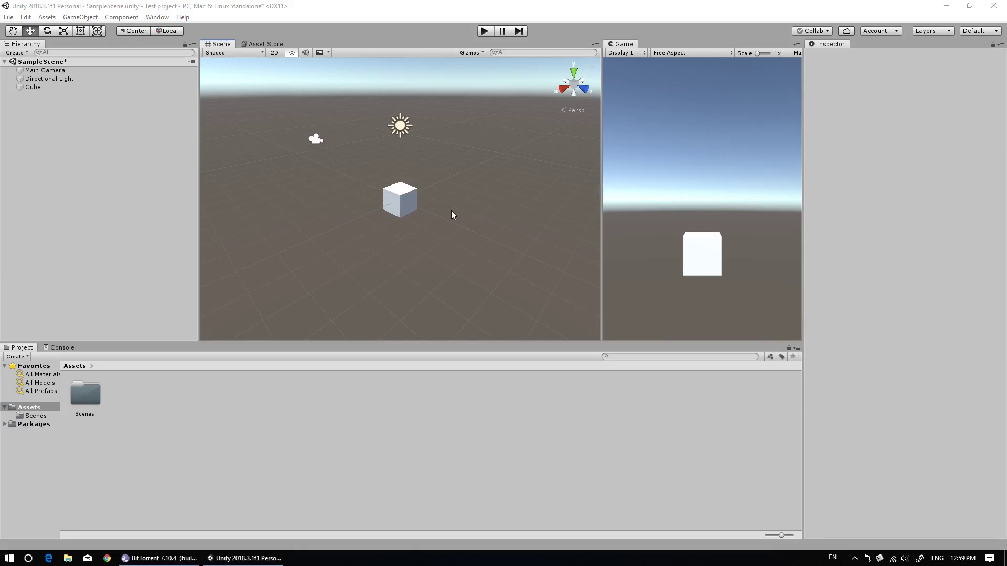
Set the Cube's X scale to 20.
{"action": "left_click", "coordinate": [402, 204]}
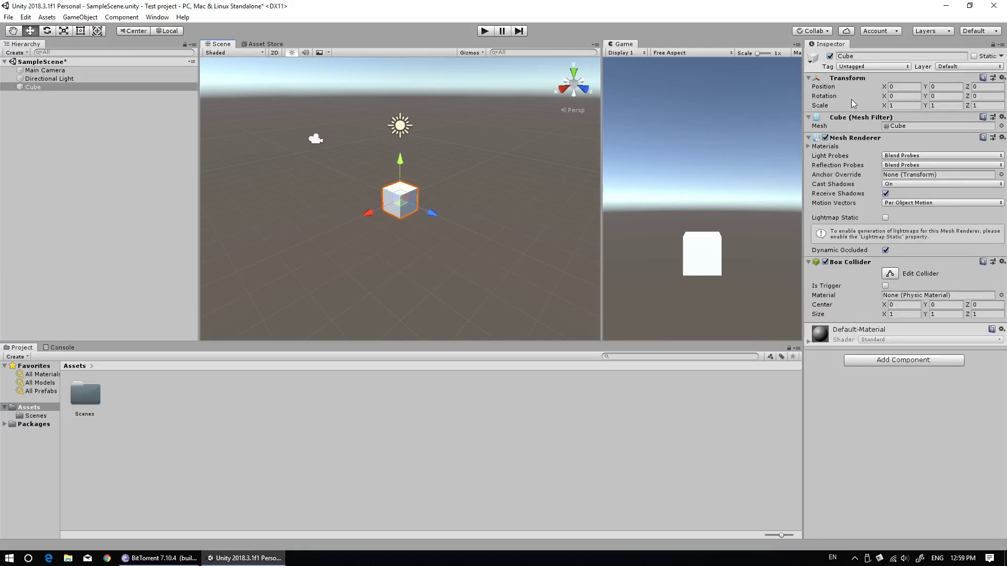
{"action": "left_click", "coordinate": [894, 107]}
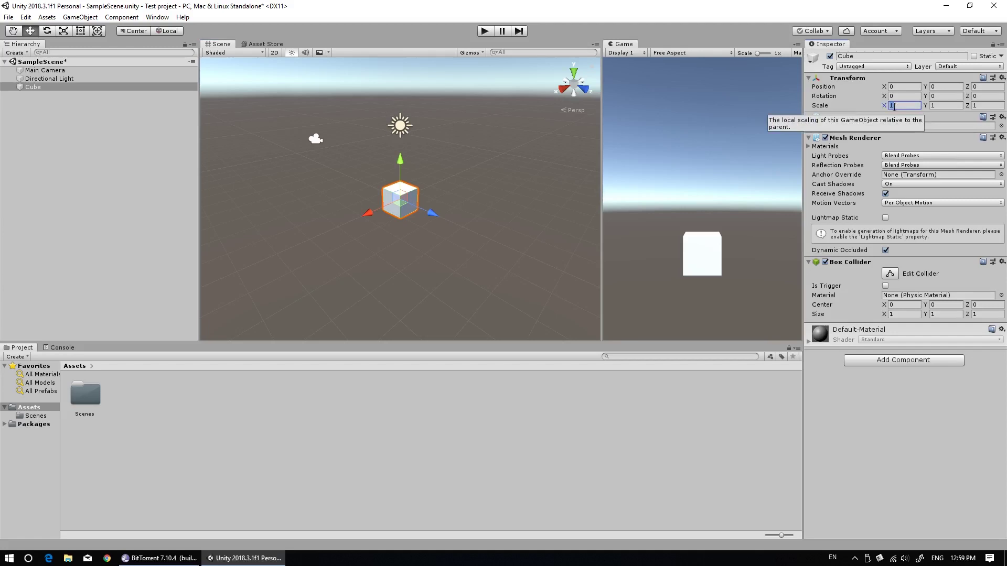
{"action": "type", "text": "20"}
{"action": "left_click", "coordinate": [950, 105]}
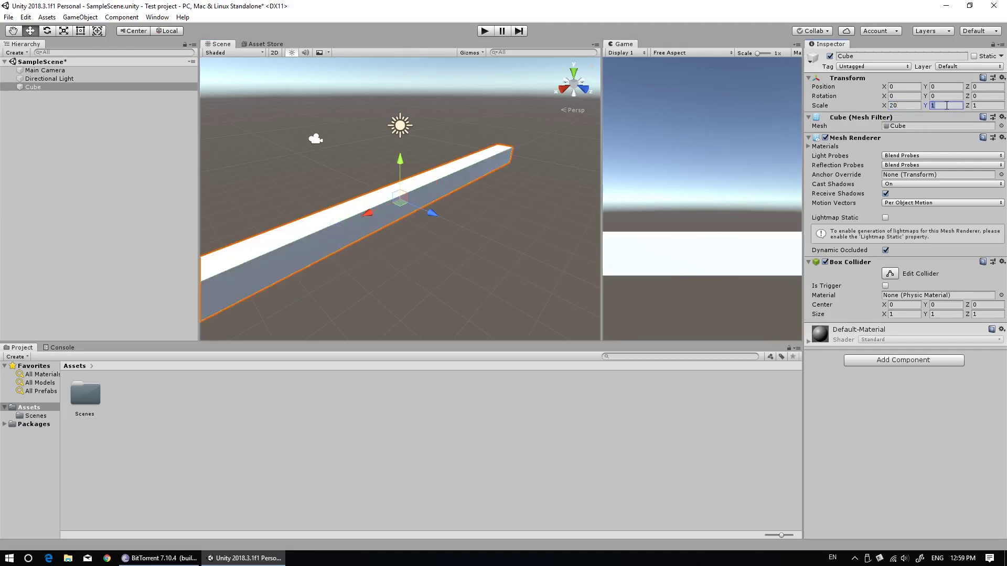
{"action": "key", "text": "Tab"}
Set the plate's Z scale to 100 and push it forward to Z 41.16.
{"action": "type", "text": "100"}
{"action": "left_click", "coordinate": [515, 124]}
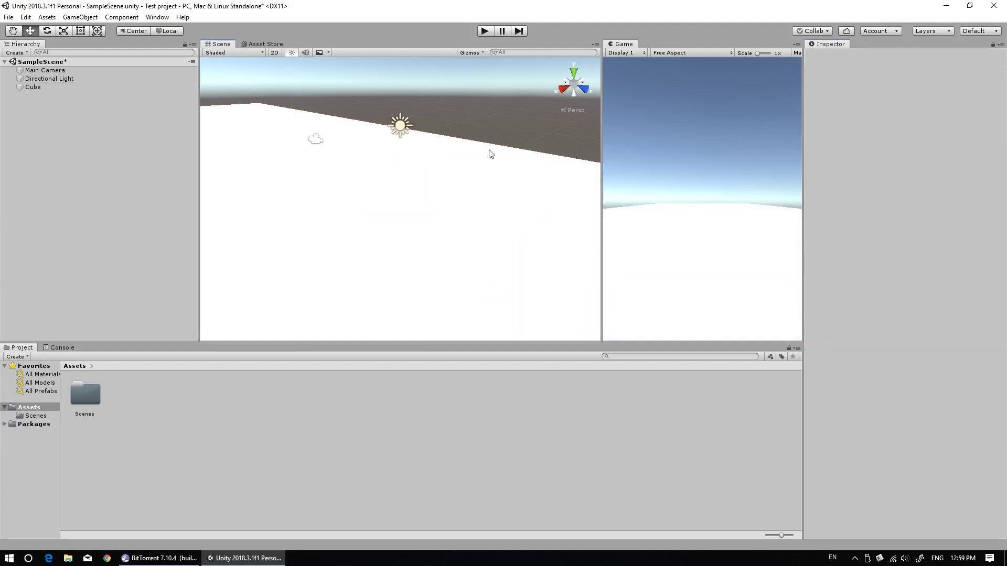
{"action": "scroll", "coordinate": [377, 244], "scroll_direction": "down", "scroll_amount": 5}
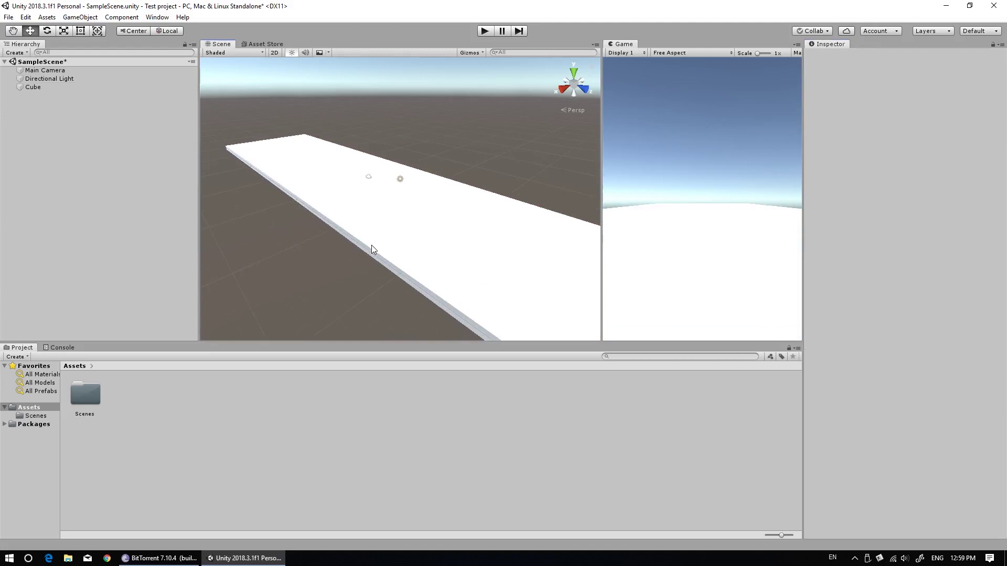
{"action": "scroll", "coordinate": [375, 244], "scroll_direction": "down", "scroll_amount": 2}
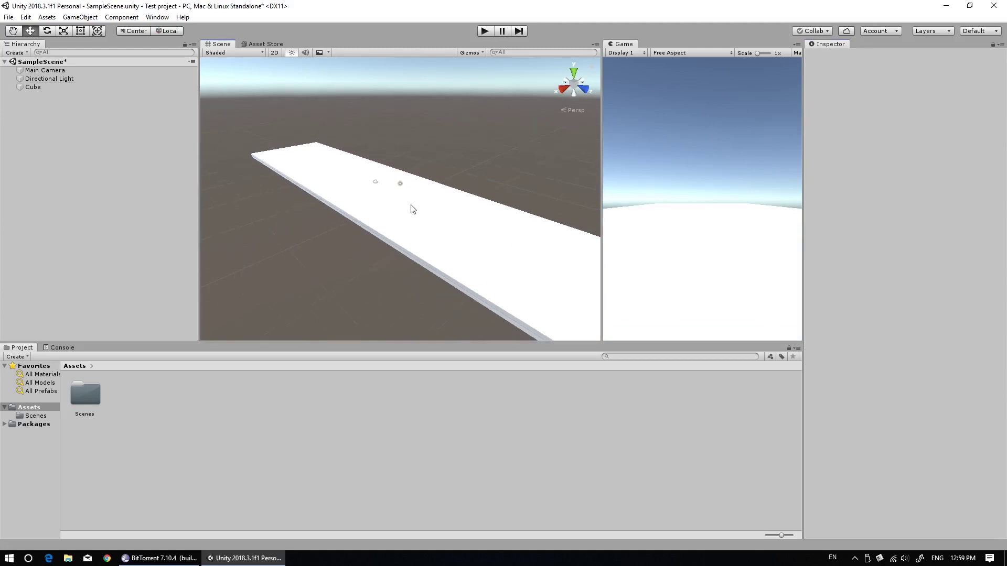
{"action": "mouse_move", "coordinate": [389, 219]}
{"action": "left_mouse_down", "text": "alt"}
{"action": "mouse_move", "coordinate": [434, 229]}
{"action": "mouse_move", "coordinate": [418, 216]}
{"action": "left_mouse_up", "text": "alt"}
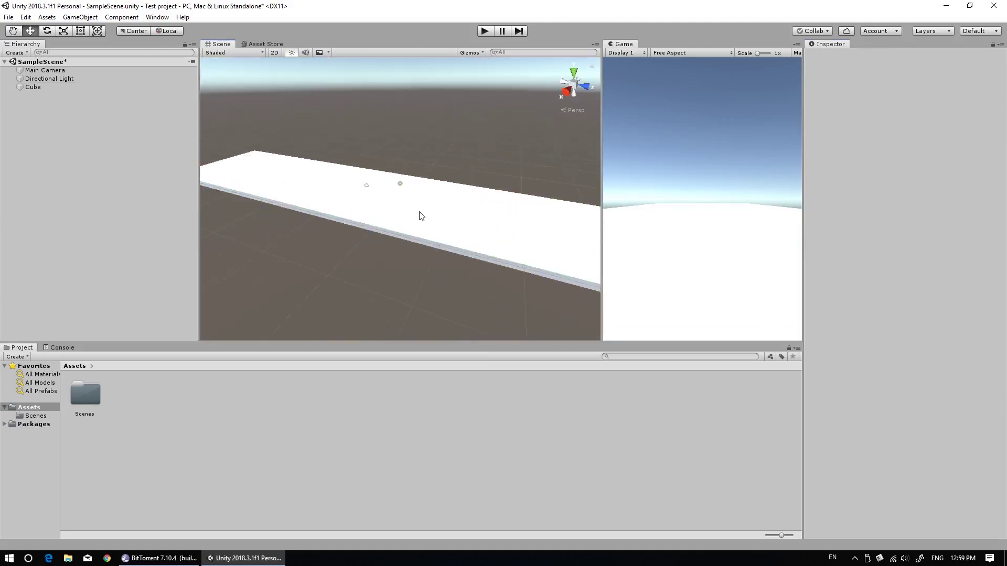
{"action": "left_click", "coordinate": [419, 215]}
{"action": "mouse_move", "coordinate": [489, 219]}
{"action": "left_mouse_down"}
{"action": "mouse_move", "coordinate": [697, 242]}
{"action": "mouse_move", "coordinate": [662, 293]}
{"action": "left_mouse_up"}
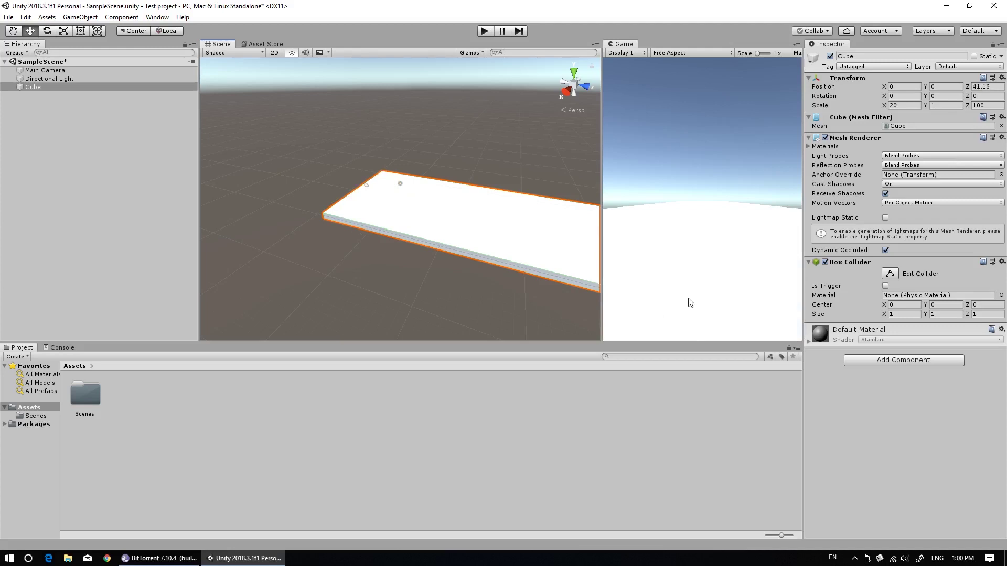
Raise the Main Camera to about Y 5.26 and reselect the plate with the Move tool.
{"action": "left_click", "coordinate": [368, 187]}
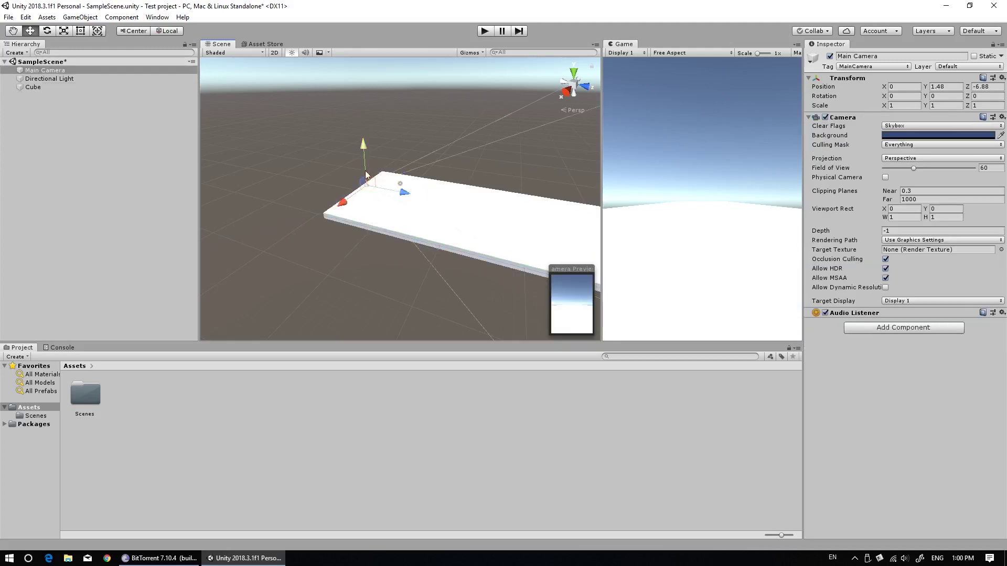
{"action": "left_click_drag", "start_coordinate": [364, 152], "coordinate": [363, 134]}
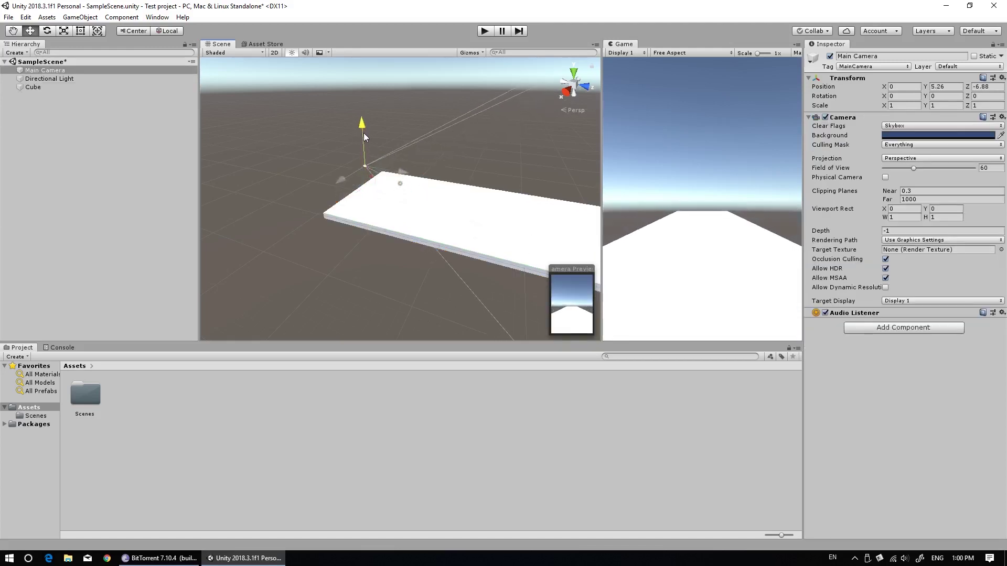
{"action": "left_click", "coordinate": [465, 159]}
{"action": "mouse_move", "coordinate": [464, 159]}
{"action": "left_mouse_down", "text": "alt"}
{"action": "mouse_move", "coordinate": [461, 213]}
{"action": "mouse_move", "coordinate": [557, 181]}
{"action": "left_mouse_up", "text": "alt"}
{"action": "left_click_drag", "start_coordinate": [469, 175], "coordinate": [411, 218], "text": "alt"}
{"action": "key", "text": "w"}
{"action": "left_click", "coordinate": [432, 242]}
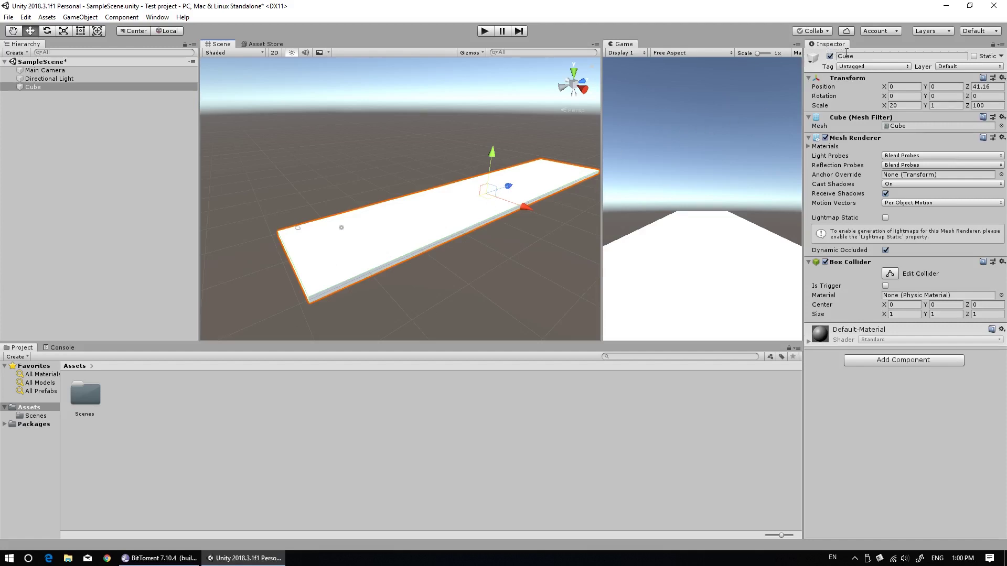
Rename the Cube plate to 'Ground' in the Inspector.
{"action": "left_click", "coordinate": [859, 57]}
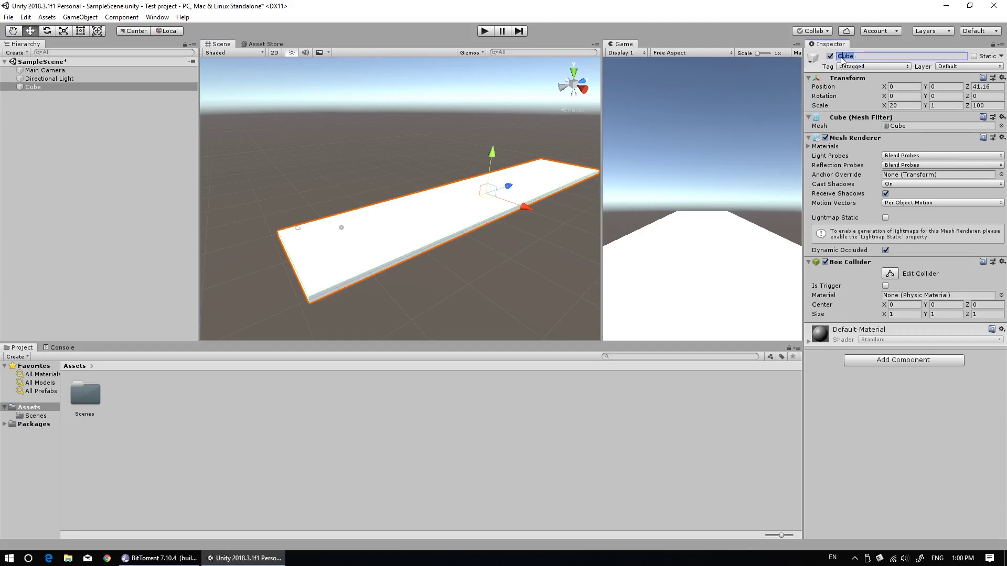
{"action": "left_click_drag", "start_coordinate": [858, 57], "coordinate": [834, 59]}
{"action": "key", "text": "BackSpace"}
{"action": "type", "text": "Ground"}
{"action": "left_click", "coordinate": [401, 191]}
{"action": "left_click", "coordinate": [402, 225]}
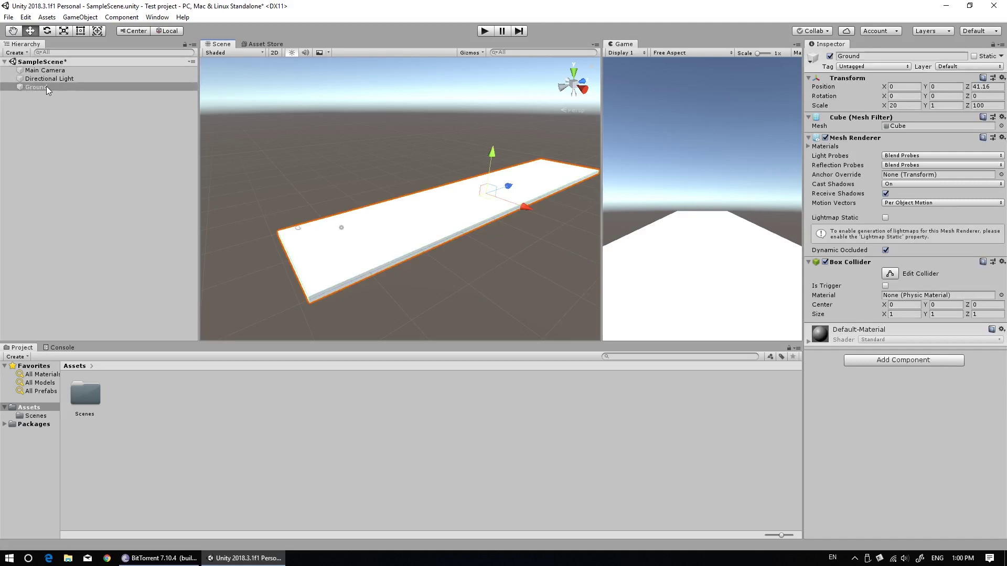
{"action": "left_click", "coordinate": [442, 252]}
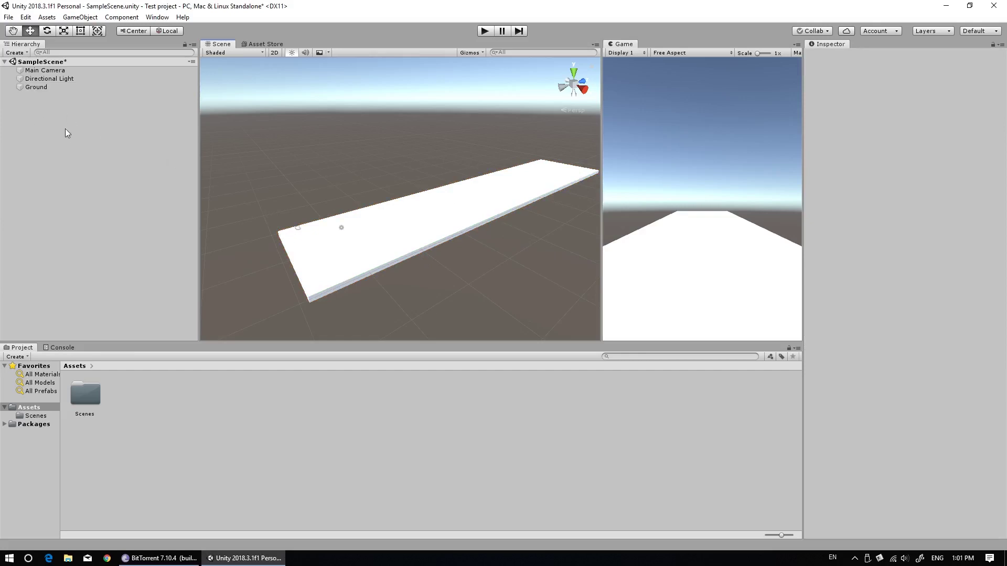
Add another 3D Cube and reset its Transform to the origin.
{"action": "right_click", "coordinate": [75, 119]}
{"action": "mouse_move", "coordinate": [94, 210]}
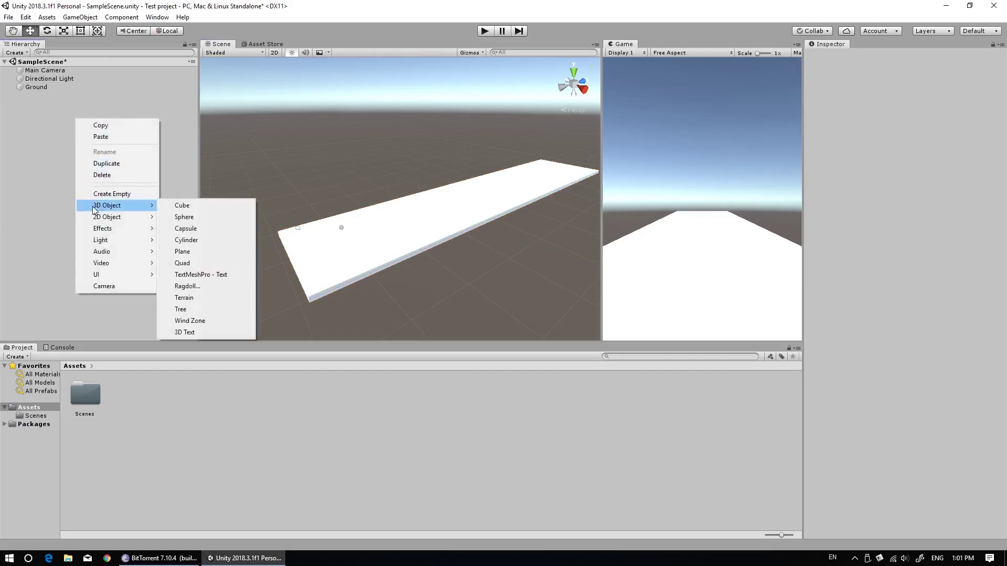
{"action": "left_click", "coordinate": [183, 207]}
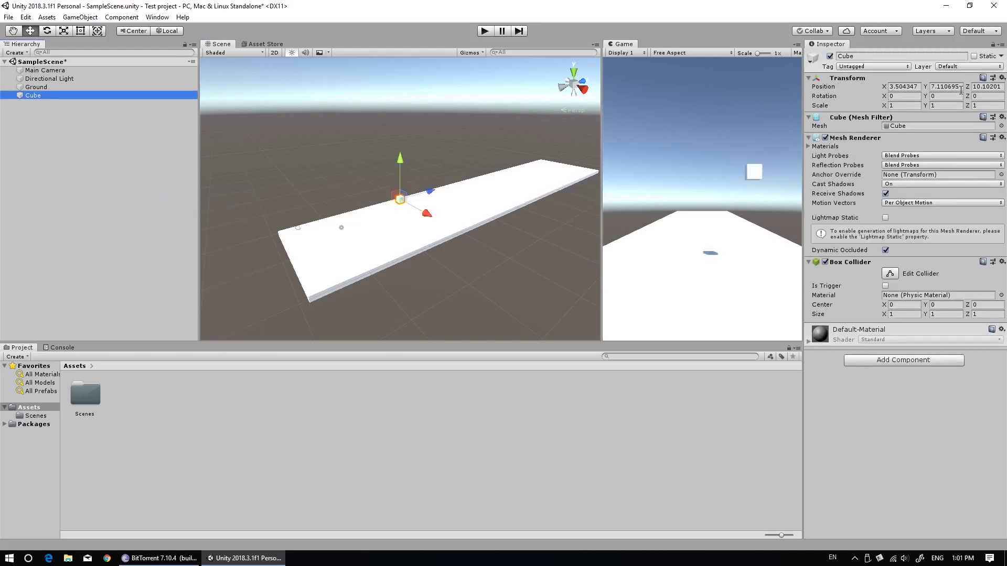
{"action": "right_click", "coordinate": [845, 79]}
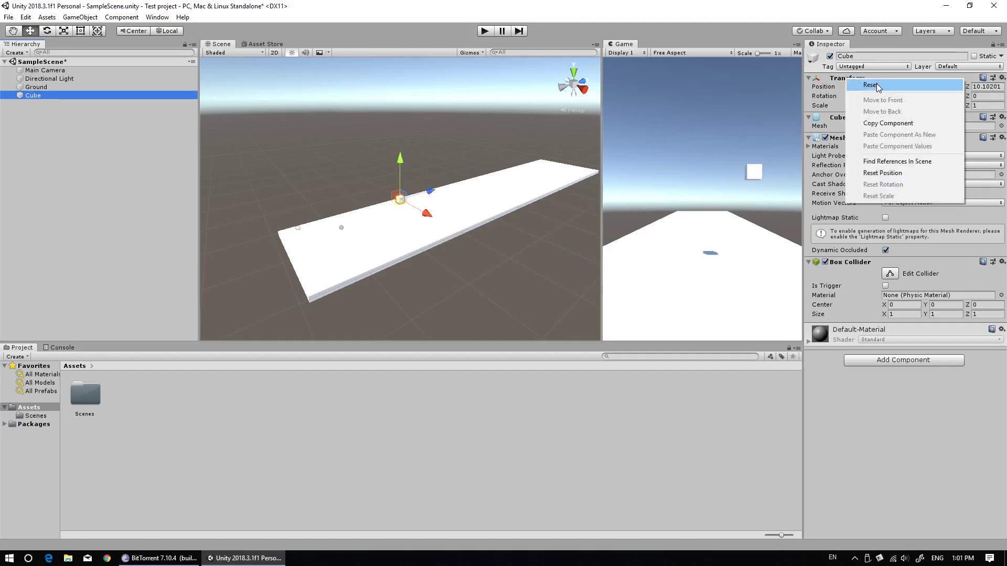
{"action": "left_click", "coordinate": [870, 85]}
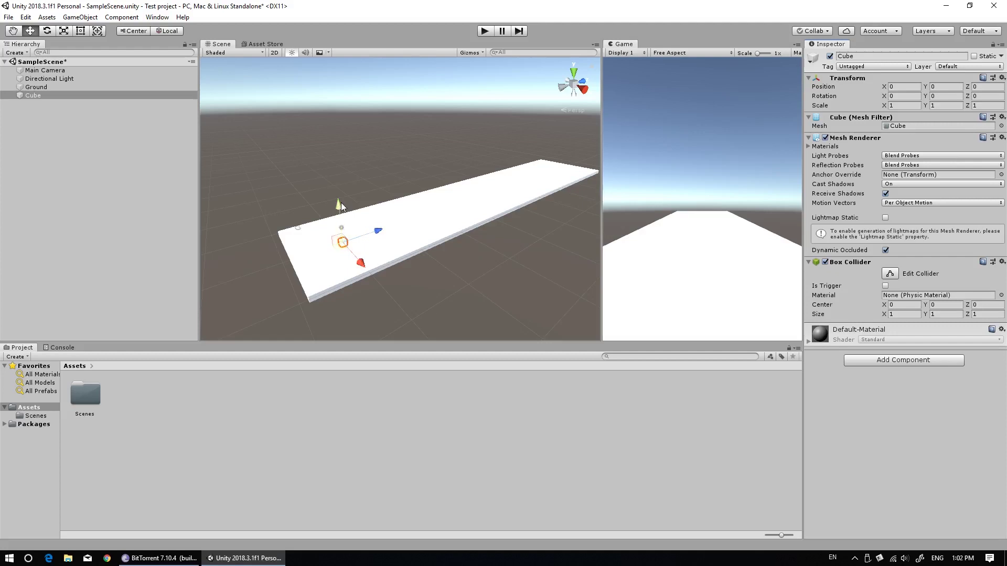
Adjust the camera height and lower the new cube to rest on Ground at Y 1.08.
{"action": "left_click_drag", "start_coordinate": [341, 206], "coordinate": [335, 197]}
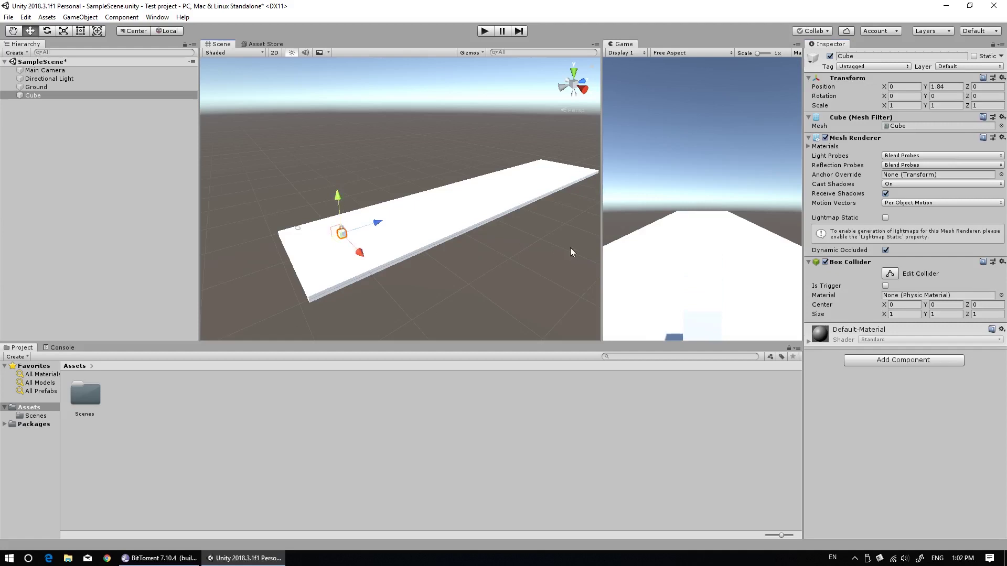
{"action": "left_click", "coordinate": [298, 228]}
{"action": "mouse_move", "coordinate": [290, 191]}
{"action": "left_mouse_down"}
{"action": "mouse_move", "coordinate": [290, 210]}
{"action": "mouse_move", "coordinate": [292, 198]}
{"action": "left_mouse_up"}
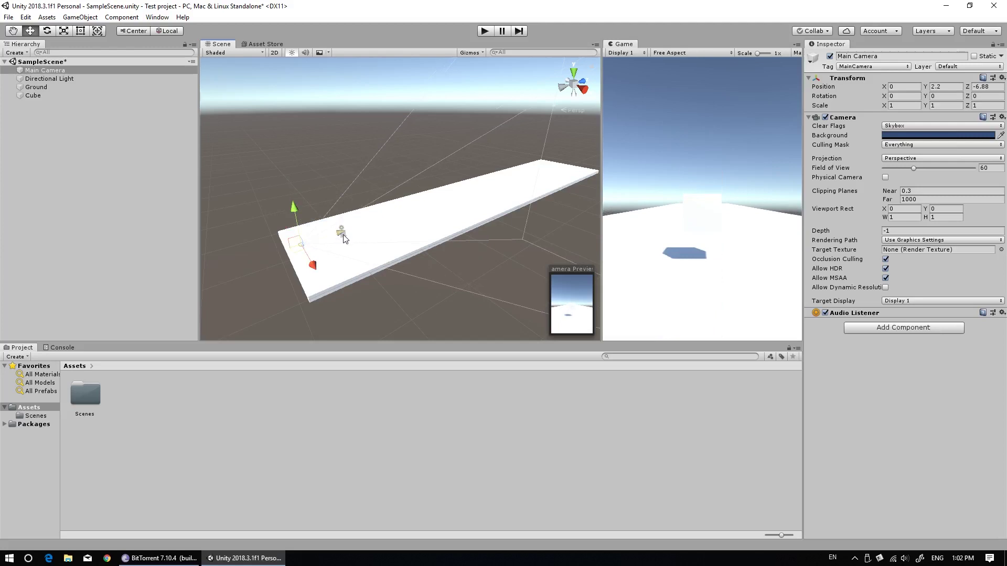
{"action": "left_click", "coordinate": [52, 96]}
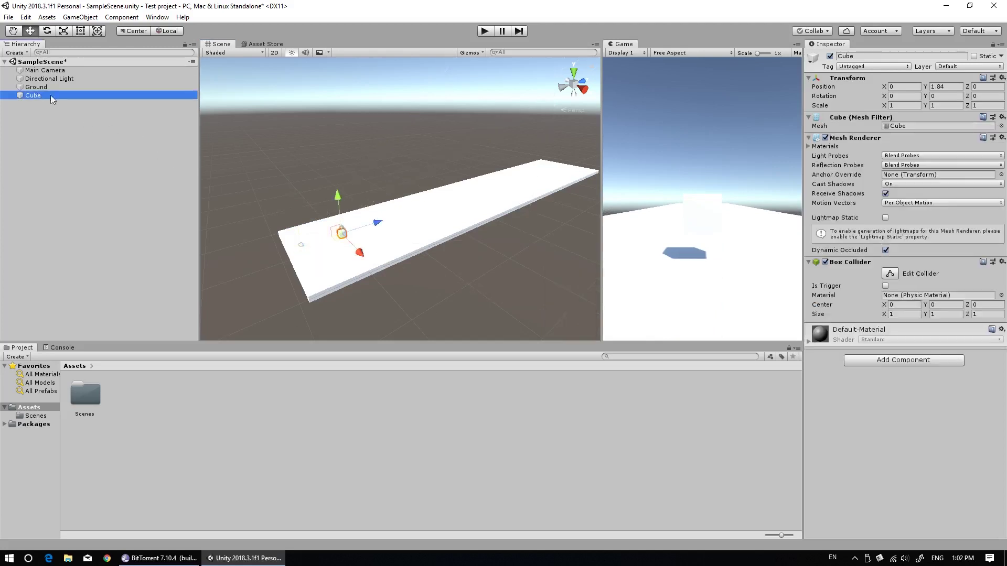
{"action": "left_click_drag", "start_coordinate": [336, 196], "coordinate": [337, 199]}
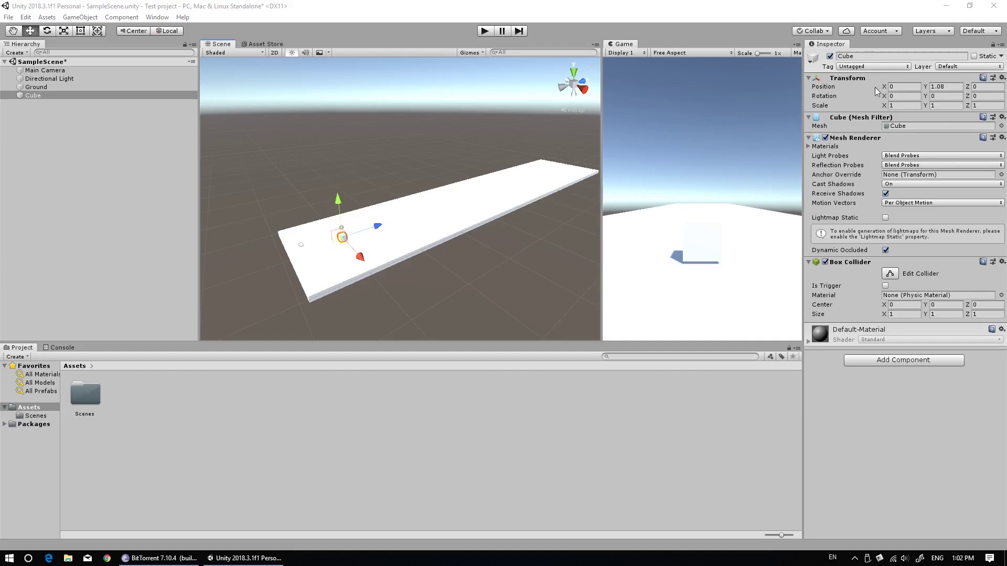
Rename the new cube to 'Player'.
{"action": "left_click", "coordinate": [775, 59]}
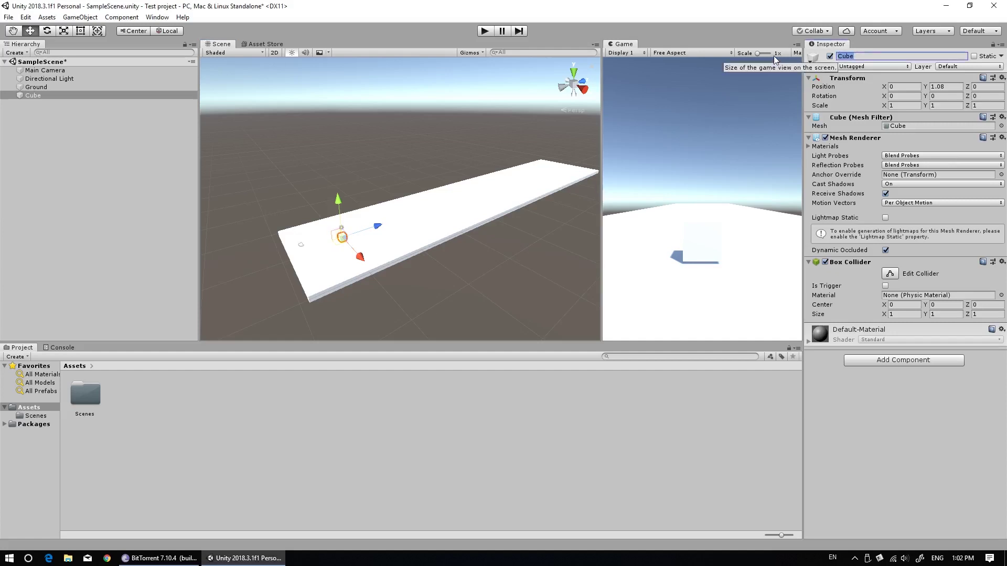
{"action": "type", "text": "Pl"}
{"action": "type", "text": "ayer"}
{"action": "key", "text": "Return"}
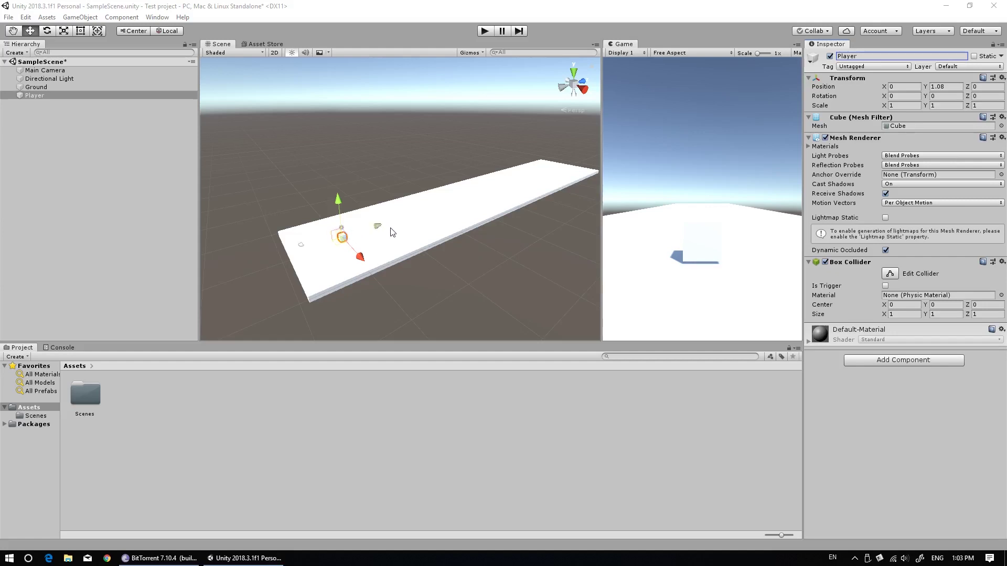
{"action": "left_click", "coordinate": [396, 231]}
{"action": "left_click", "coordinate": [341, 238]}
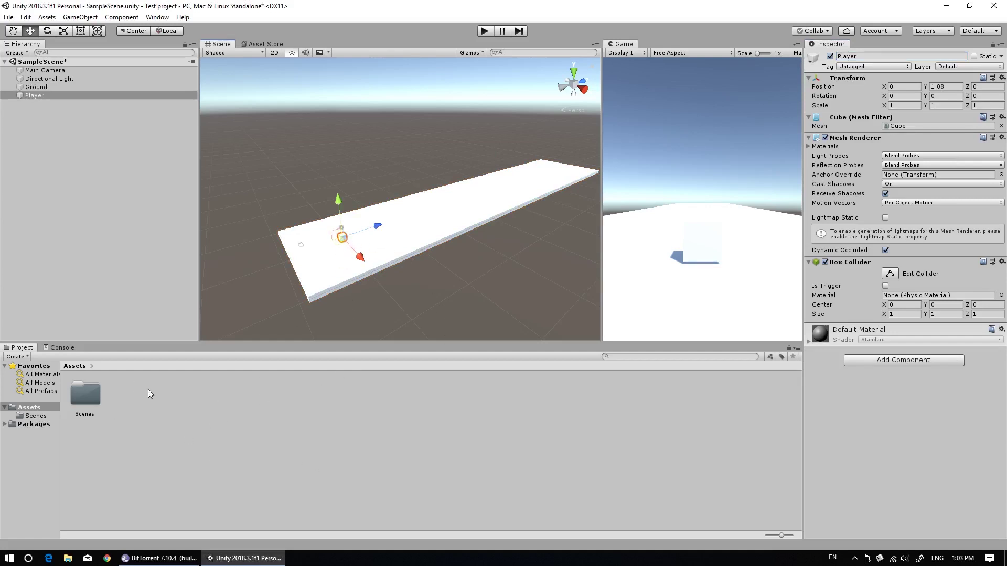
Create a Material in the Assets folder and name it 'PlayerMat'.
{"action": "right_click", "coordinate": [155, 406]}
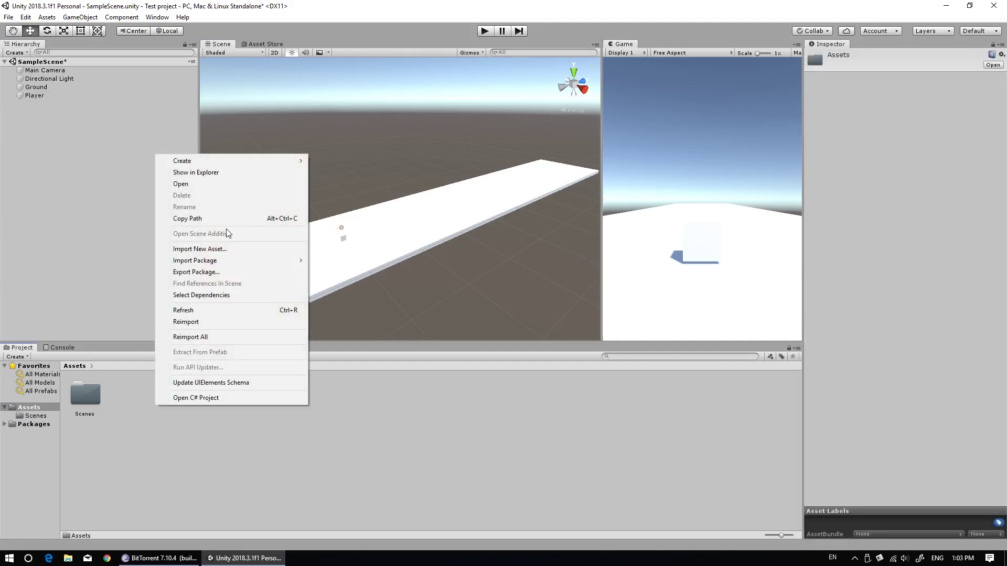
{"action": "mouse_move", "coordinate": [212, 160]}
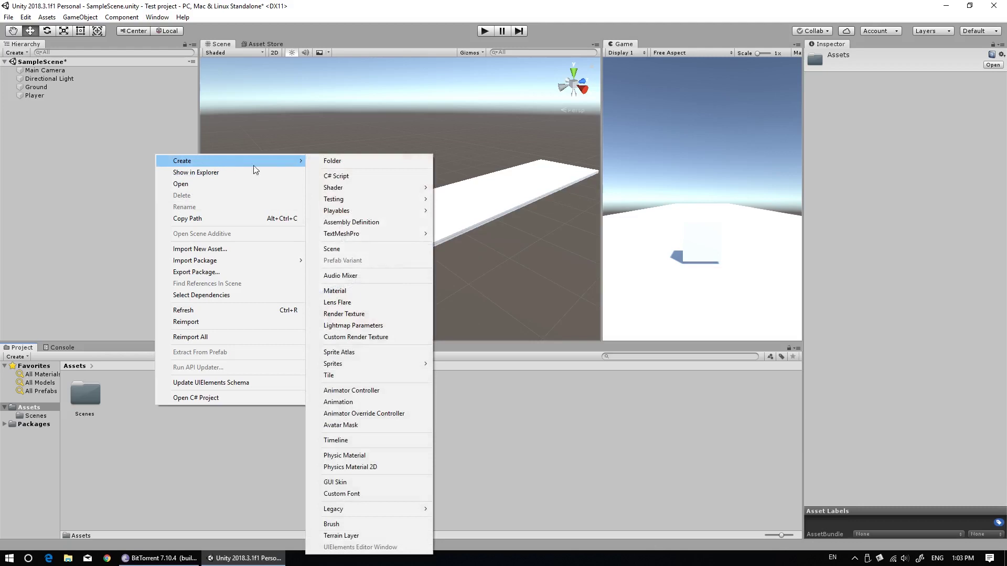
{"action": "left_click", "coordinate": [346, 293]}
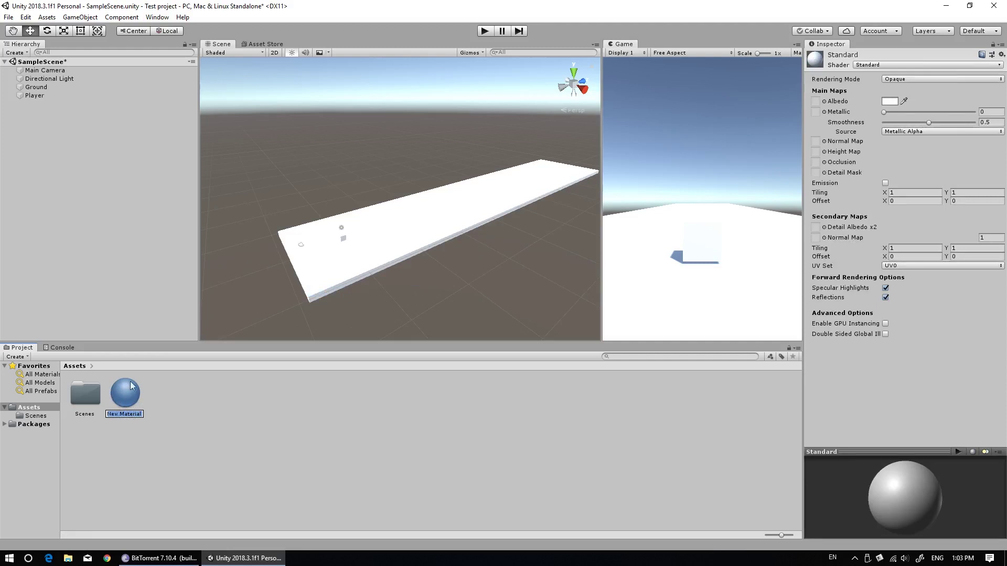
{"action": "left_click", "coordinate": [143, 415]}
{"action": "left_click_drag", "start_coordinate": [142, 415], "coordinate": [46, 416]}
{"action": "type", "text": "Player"}
{"action": "type", "text": "Mat"}
{"action": "key", "text": "Return"}
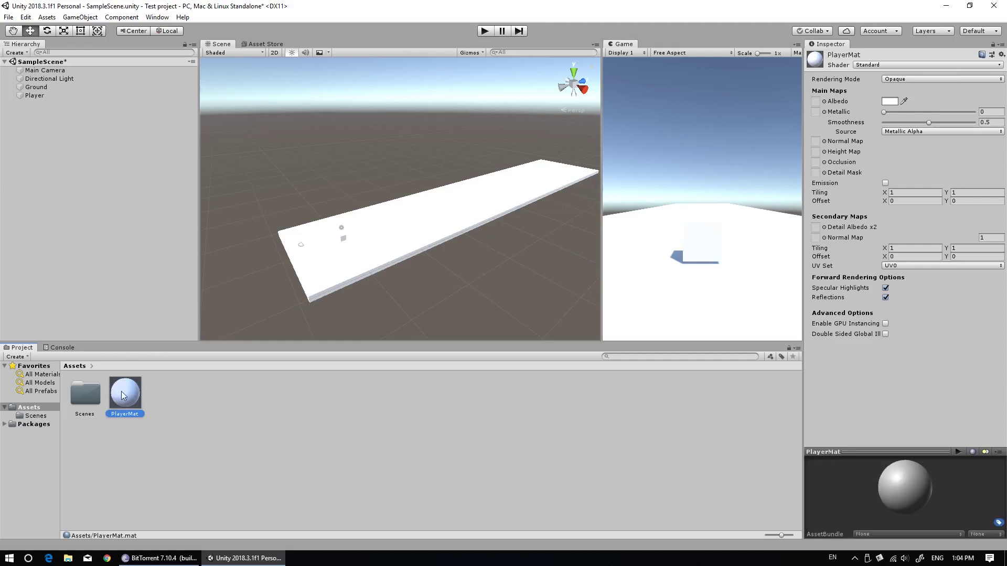
Set PlayerMat's albedo to red and apply it to the Player cube.
{"action": "left_click", "coordinate": [891, 101]}
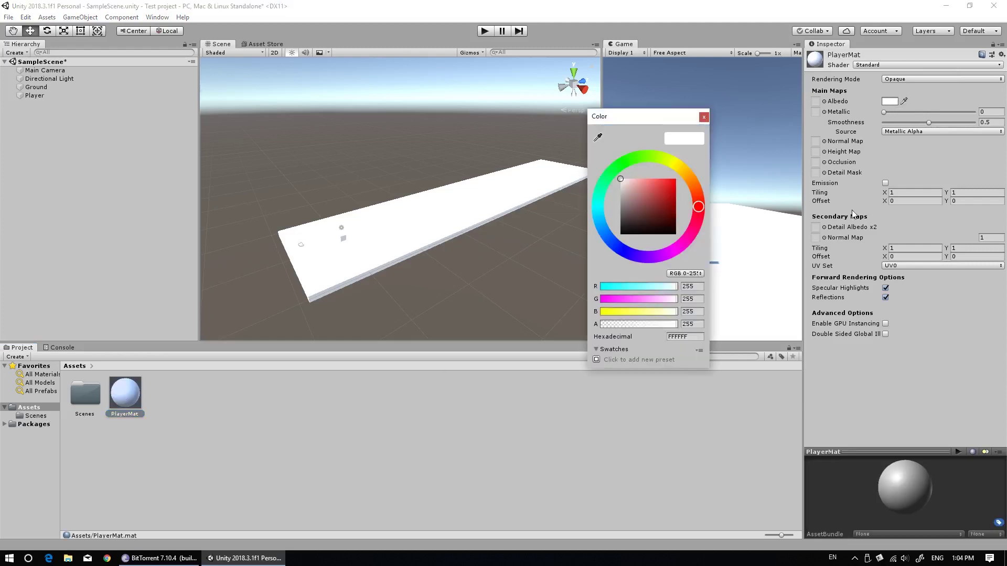
{"action": "left_click_drag", "start_coordinate": [638, 193], "coordinate": [663, 174]}
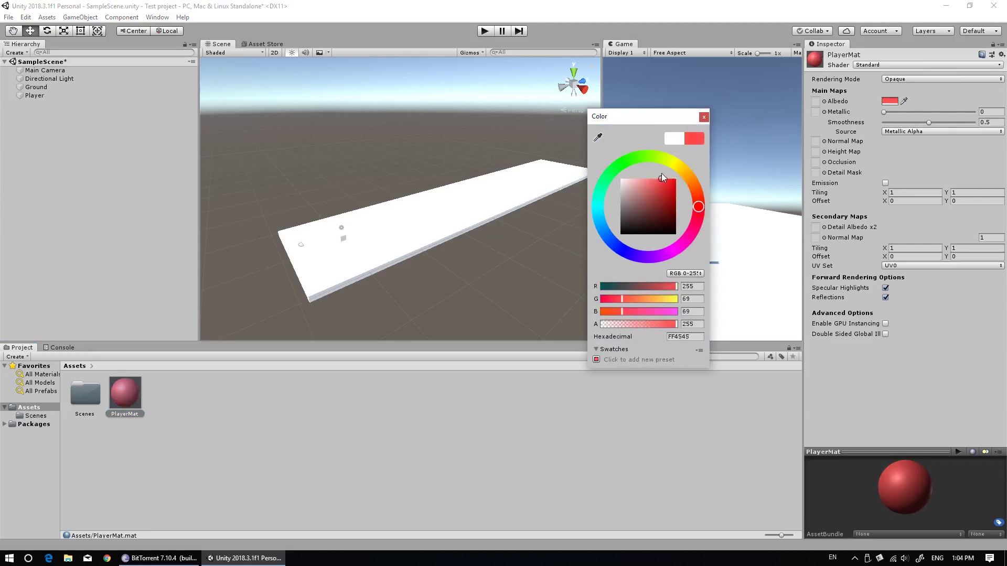
{"action": "left_click", "coordinate": [703, 116]}
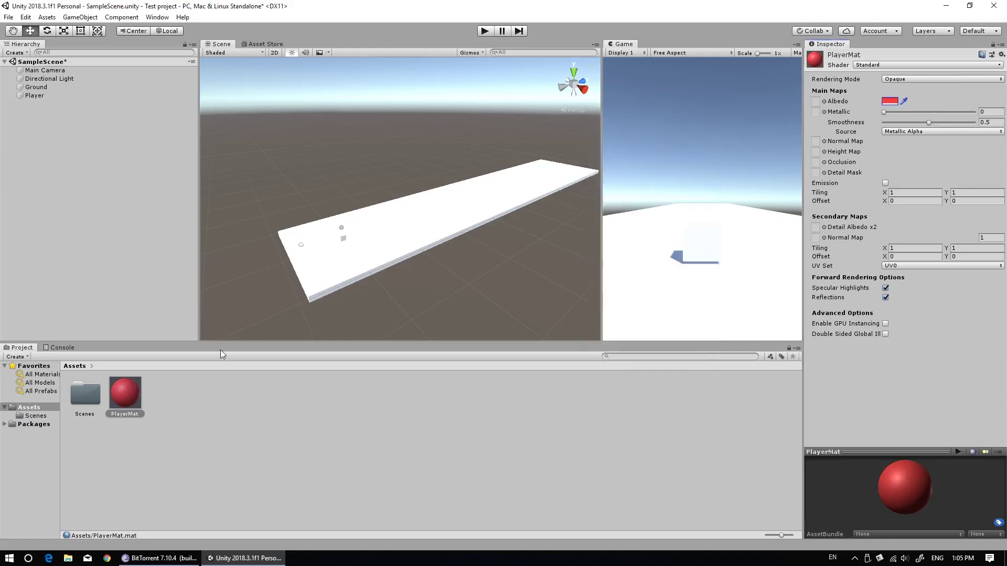
{"action": "mouse_move", "coordinate": [125, 395]}
{"action": "left_mouse_down"}
{"action": "mouse_move", "coordinate": [316, 268]}
{"action": "mouse_move", "coordinate": [342, 240]}
{"action": "mouse_move", "coordinate": [382, 242]}
{"action": "mouse_move", "coordinate": [340, 248]}
{"action": "mouse_move", "coordinate": [342, 239]}
{"action": "left_mouse_up"}
Lighten PlayerMat's albedo red to hex FF4545, then run the scene in Play mode.
{"action": "left_click", "coordinate": [342, 239]}
{"action": "key", "text": "f"}
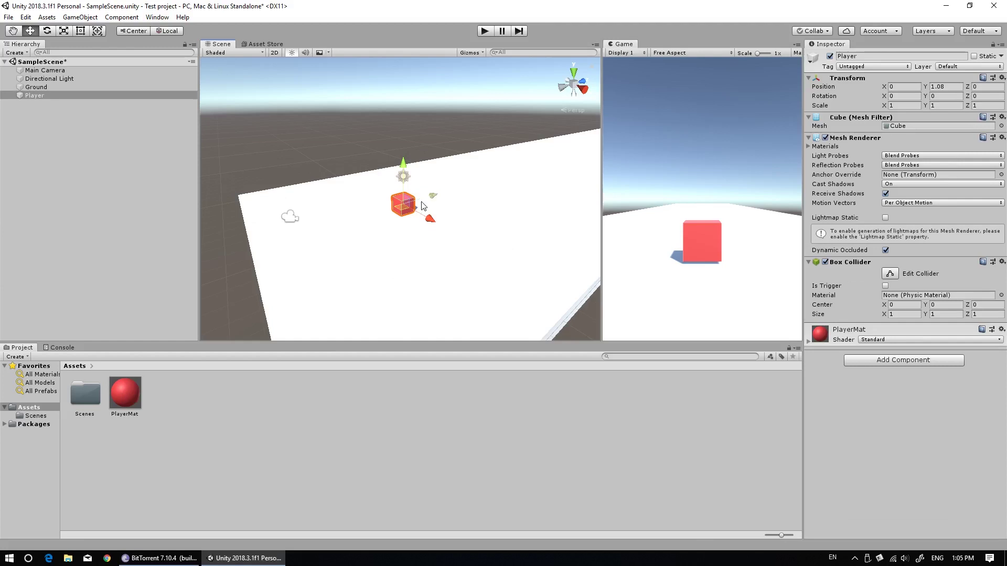
{"action": "left_click", "coordinate": [125, 392]}
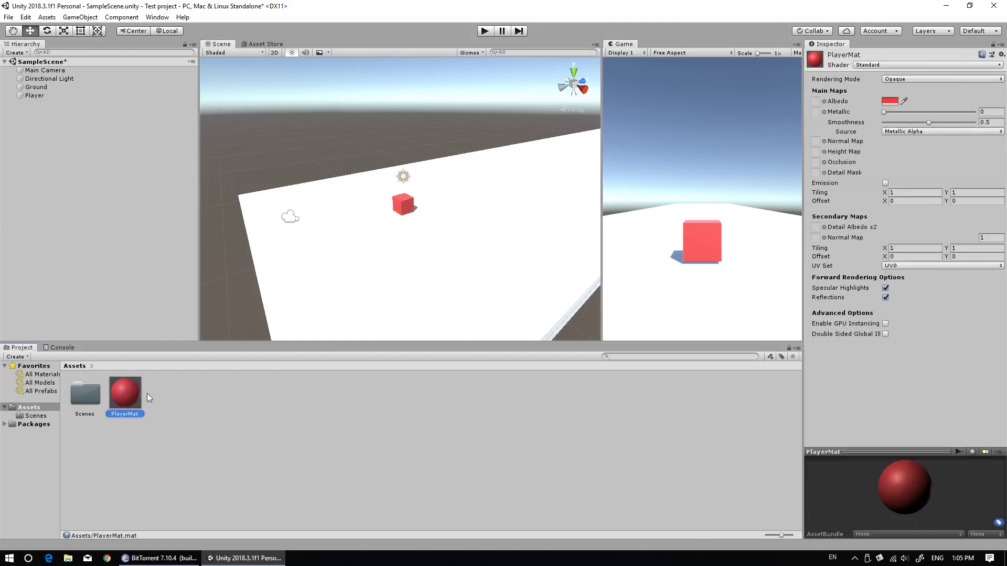
{"action": "left_click", "coordinate": [895, 102]}
{"action": "mouse_move", "coordinate": [652, 188]}
{"action": "left_mouse_down"}
{"action": "mouse_move", "coordinate": [631, 168]}
{"action": "mouse_move", "coordinate": [677, 173]}
{"action": "mouse_move", "coordinate": [659, 172]}
{"action": "mouse_move", "coordinate": [670, 179]}
{"action": "left_mouse_up"}
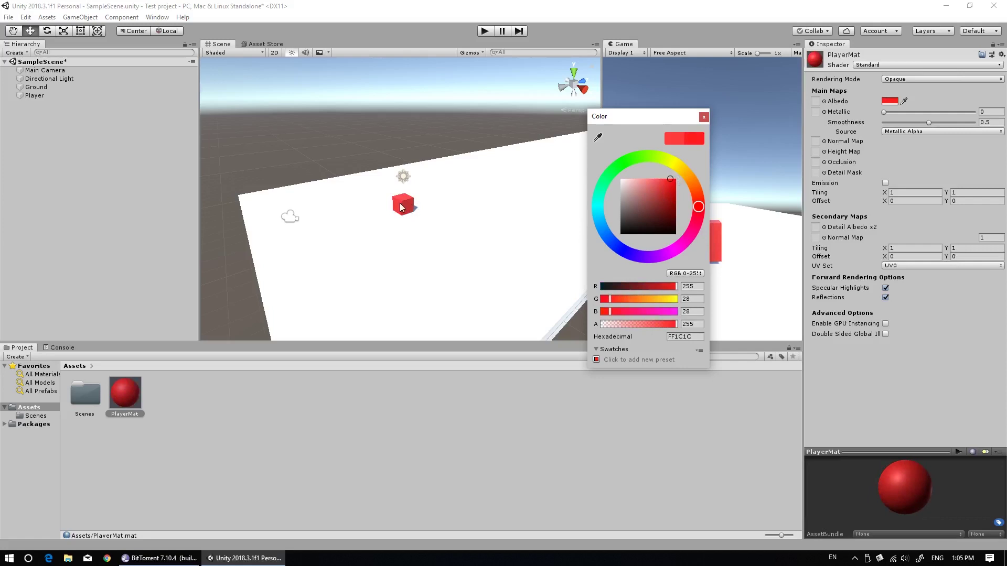
{"action": "left_click_drag", "start_coordinate": [652, 183], "coordinate": [662, 174]}
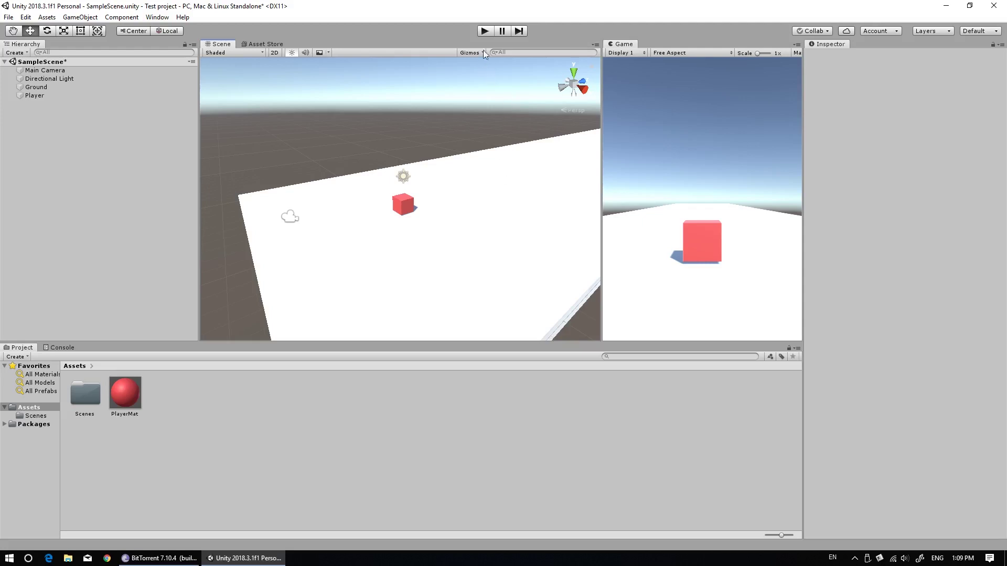
{"action": "left_click", "coordinate": [484, 32]}
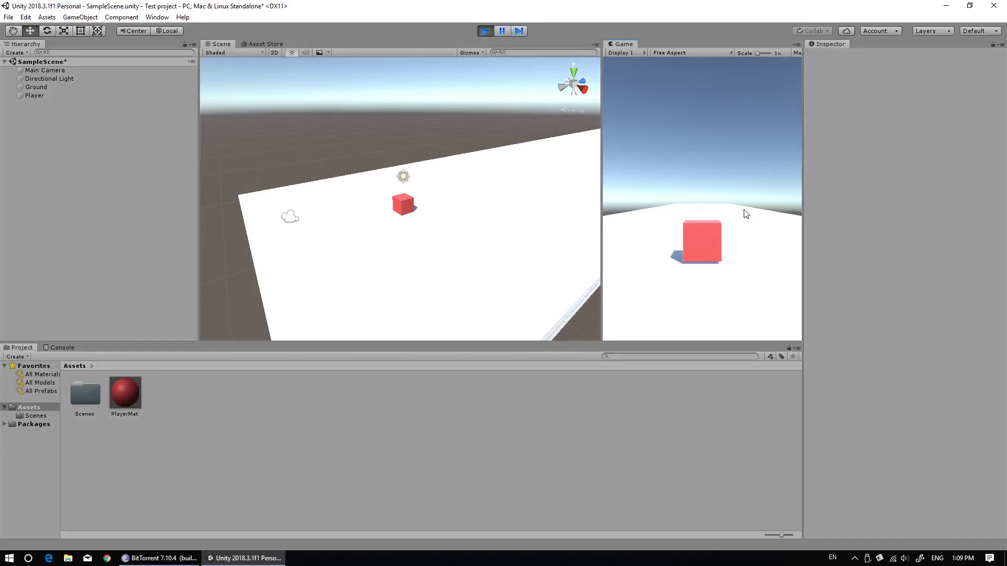
Stop Play mode and raise the Player cube to Y 4.6.
{"action": "left_click", "coordinate": [483, 32]}
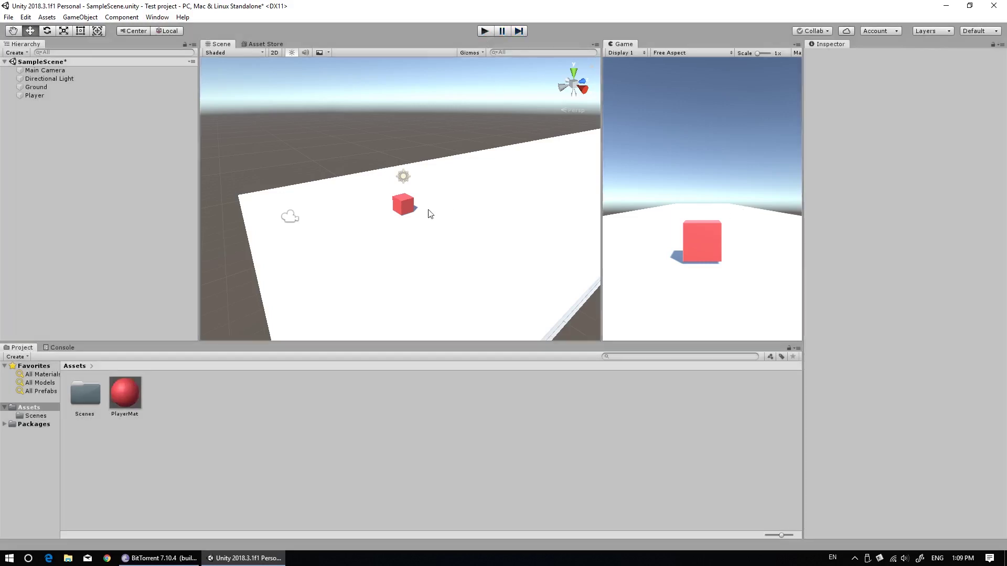
{"action": "left_click", "coordinate": [408, 202]}
{"action": "left_click_drag", "start_coordinate": [401, 168], "coordinate": [401, 117]}
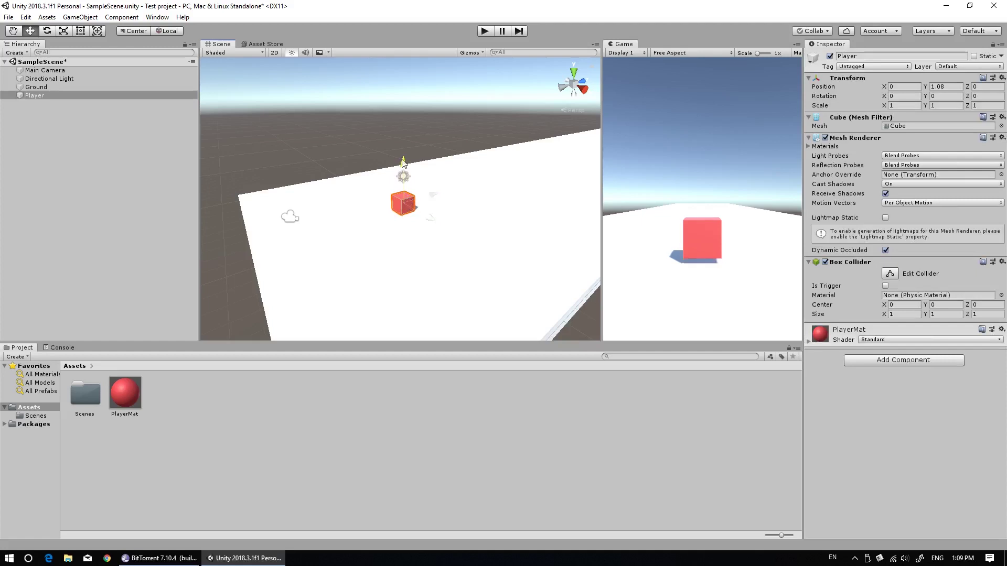
Play-test the raised Player cube, then stop and reselect it.
{"action": "left_click", "coordinate": [483, 32]}
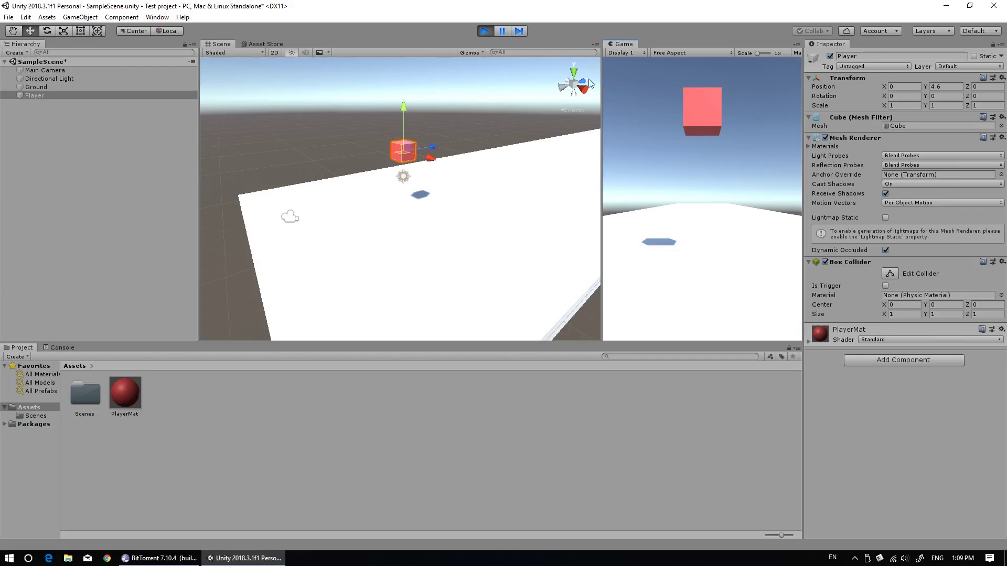
{"action": "left_click", "coordinate": [486, 32]}
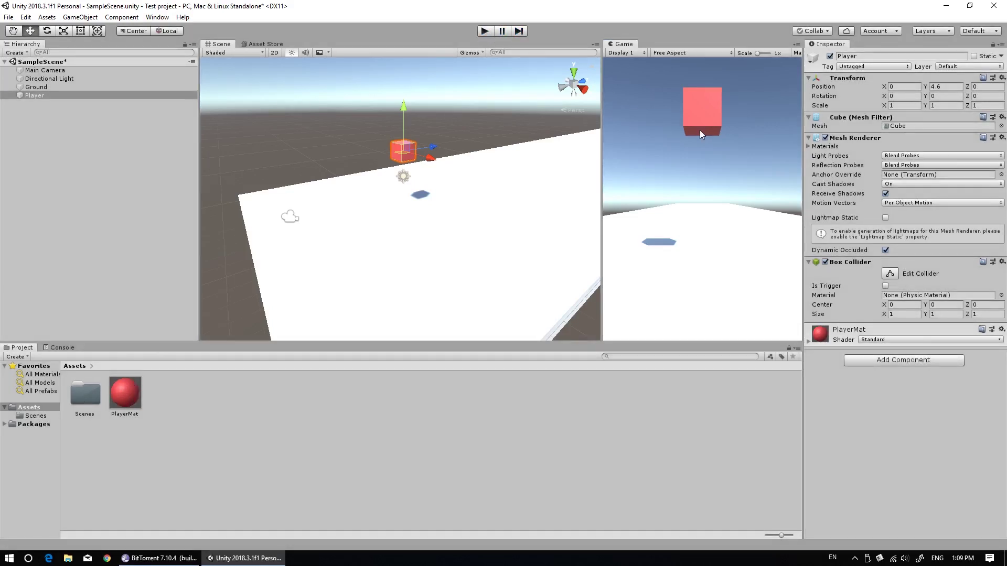
{"action": "left_click", "coordinate": [424, 138]}
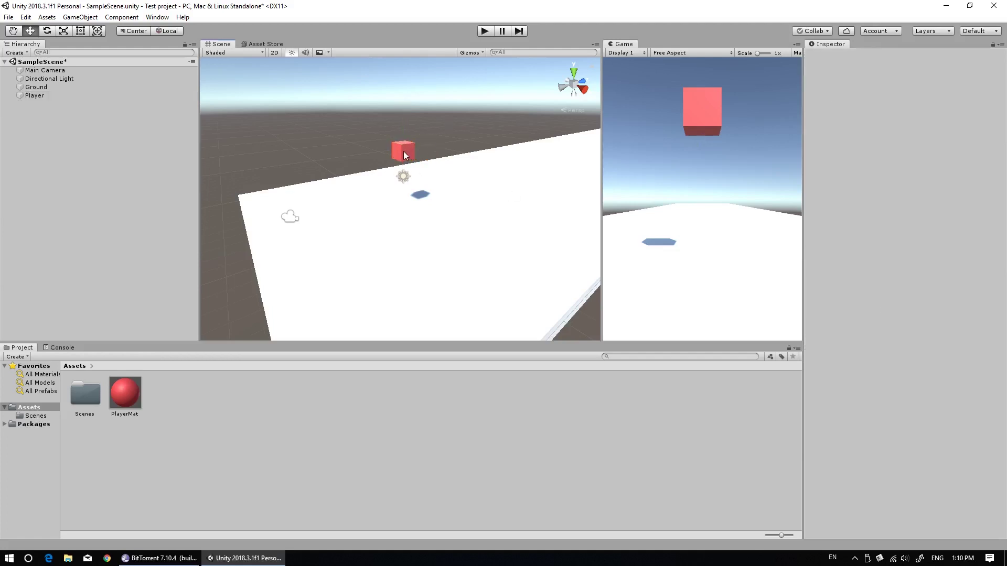
{"action": "left_click", "coordinate": [404, 153]}
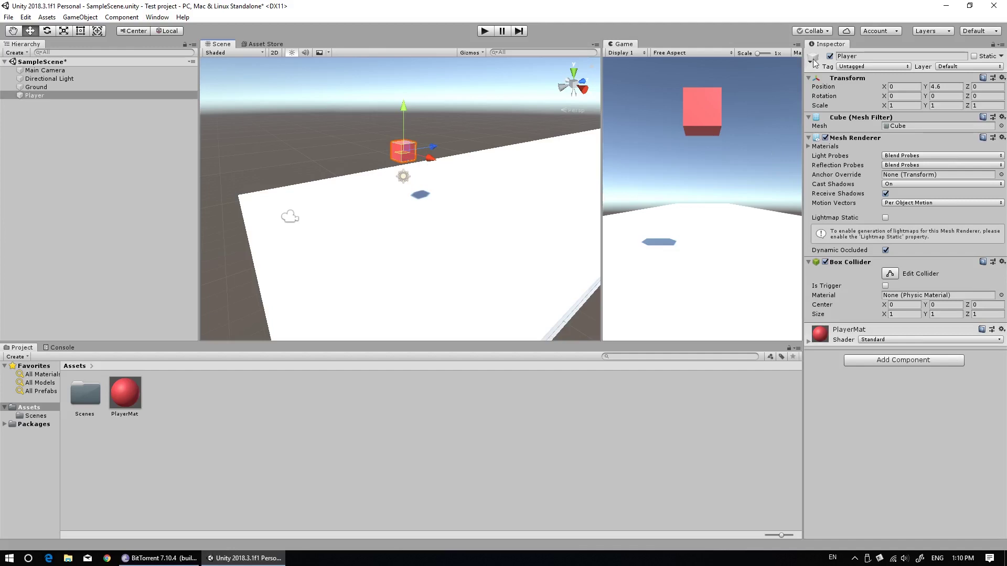
Add a Physics > Rigidbody component to the Player cube.
{"action": "left_click", "coordinate": [890, 360]}
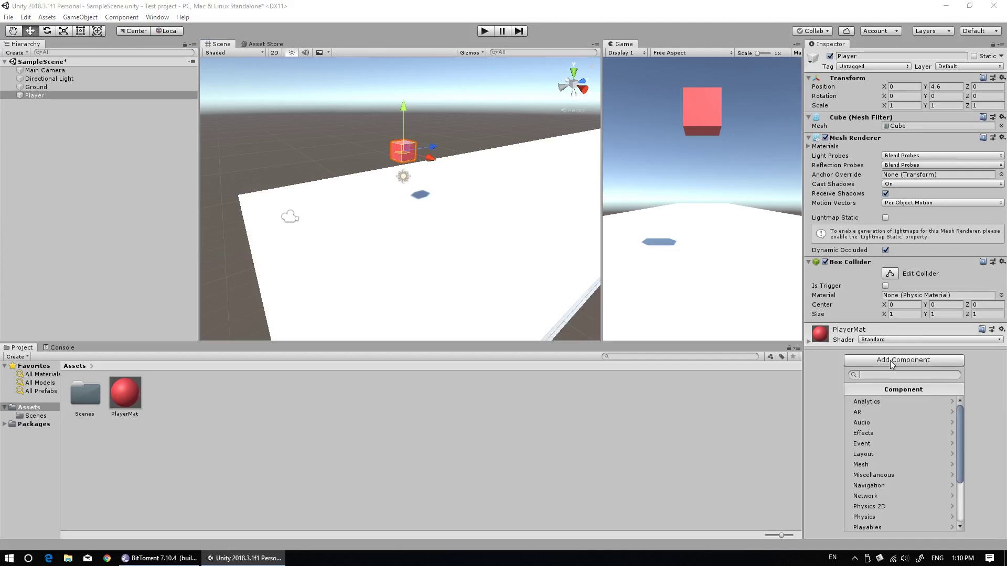
{"action": "left_click", "coordinate": [872, 518]}
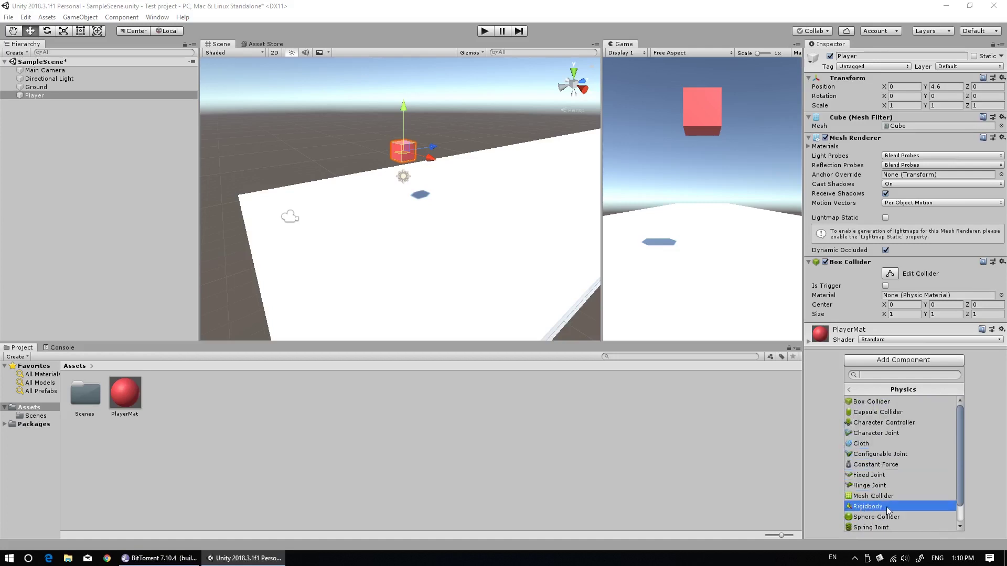
{"action": "left_click", "coordinate": [886, 507]}
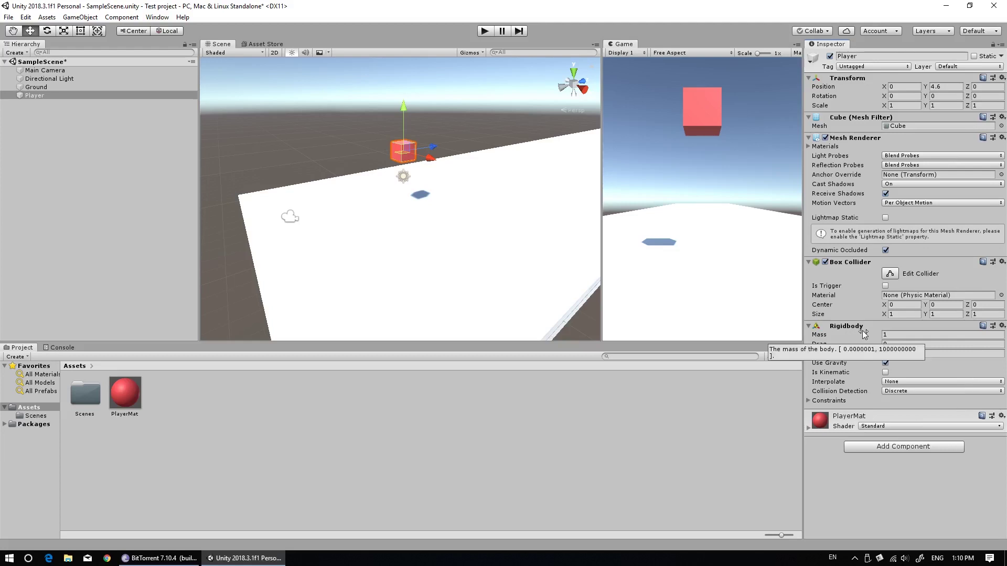
{"action": "left_click", "coordinate": [485, 31]}
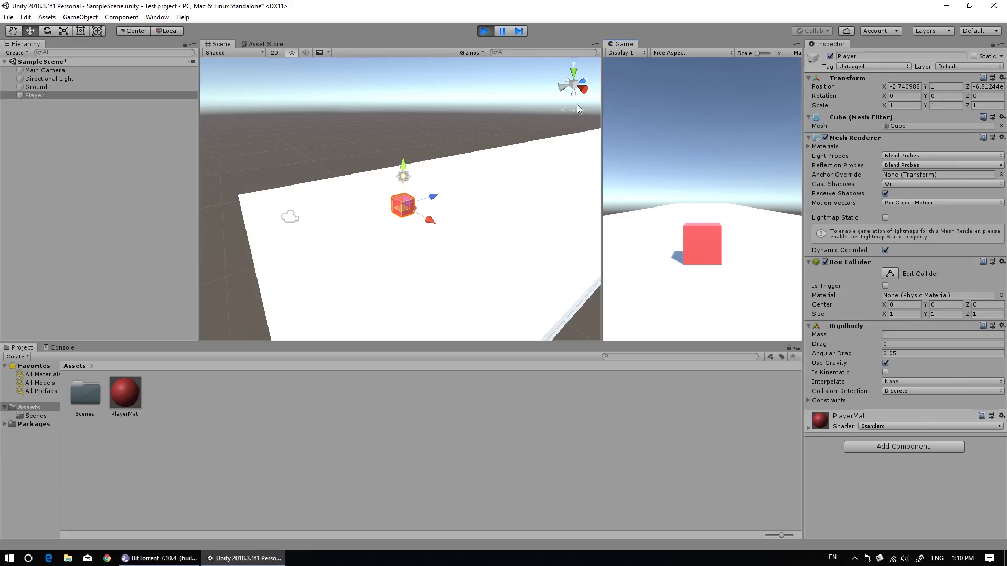
{"action": "left_click", "coordinate": [484, 31]}
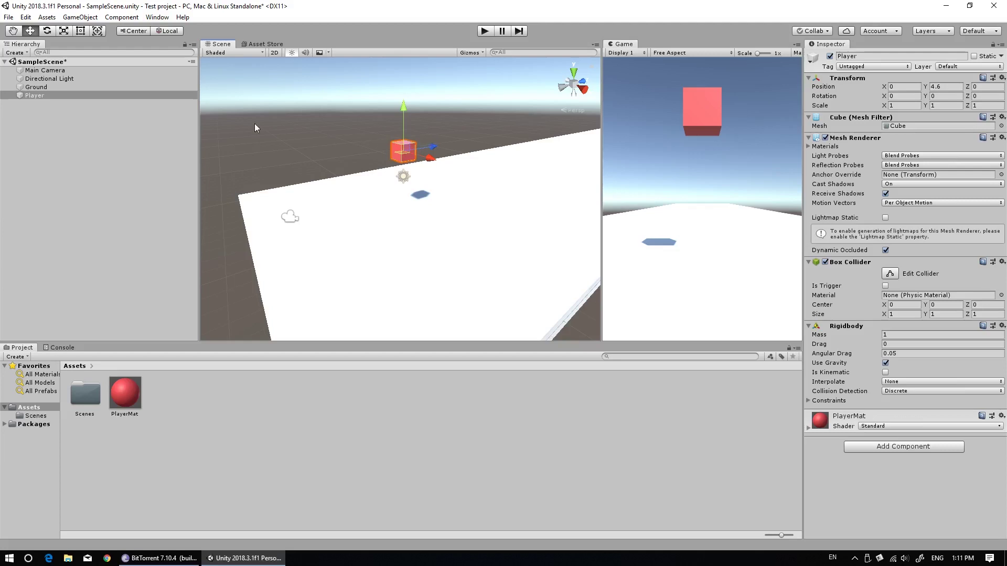
{"action": "left_click", "coordinate": [47, 31]}
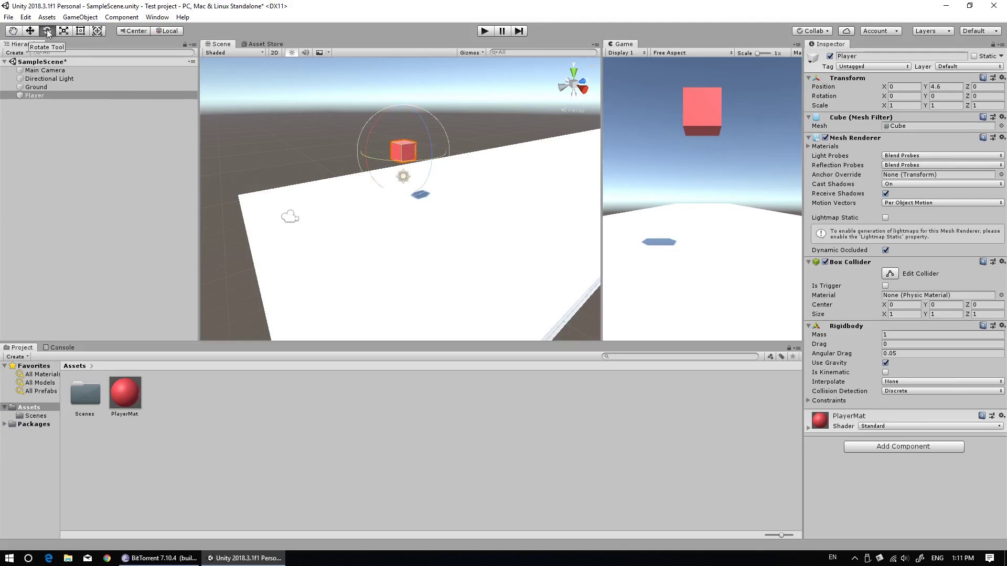
{"action": "left_click_drag", "start_coordinate": [427, 137], "coordinate": [460, 134]}
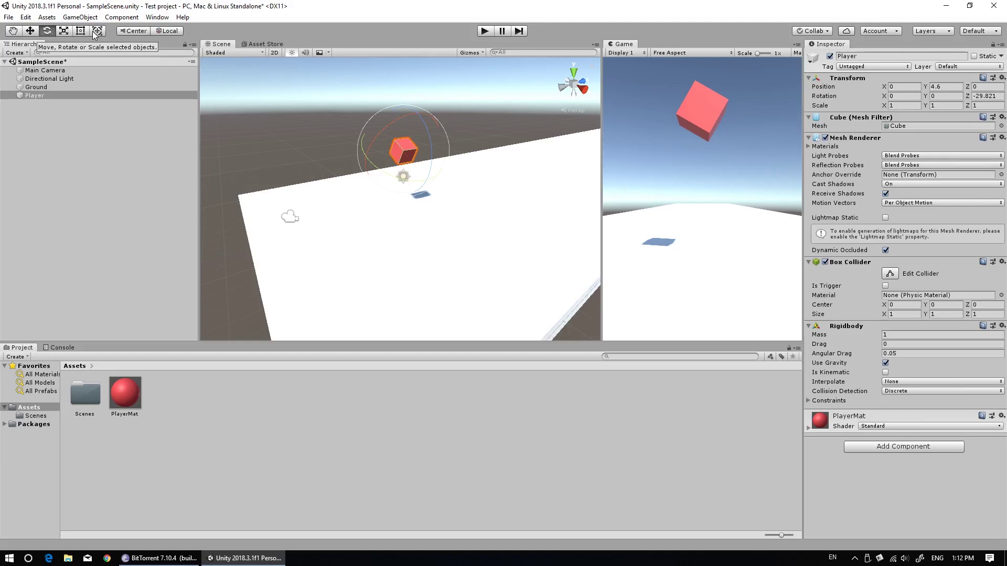
{"action": "key", "text": "q"}
{"action": "key", "text": "w"}
{"action": "key", "text": "e"}
{"action": "key", "text": "r"}
{"action": "key", "text": "t"}
{"action": "key", "text": "y"}
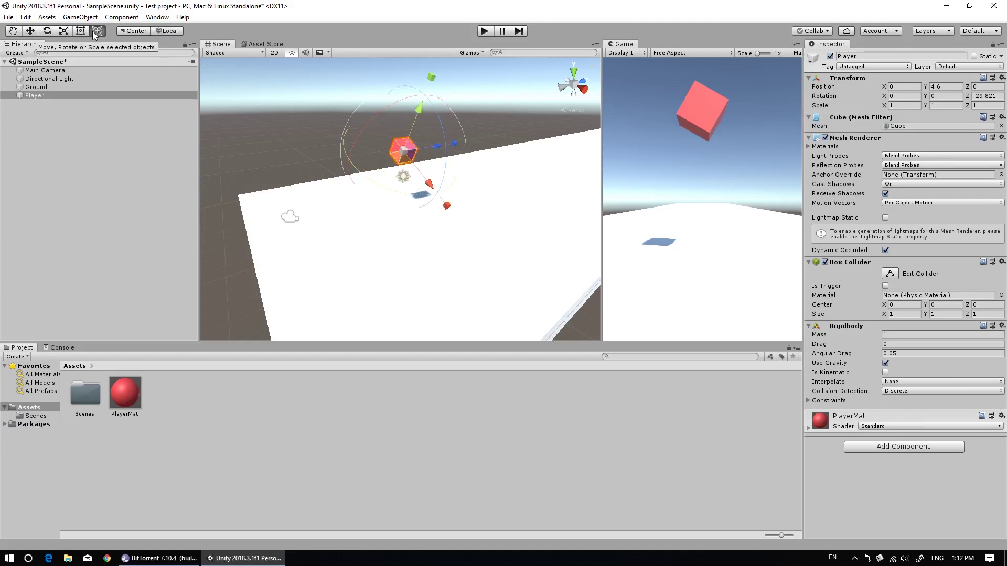
{"action": "key", "text": "e"}
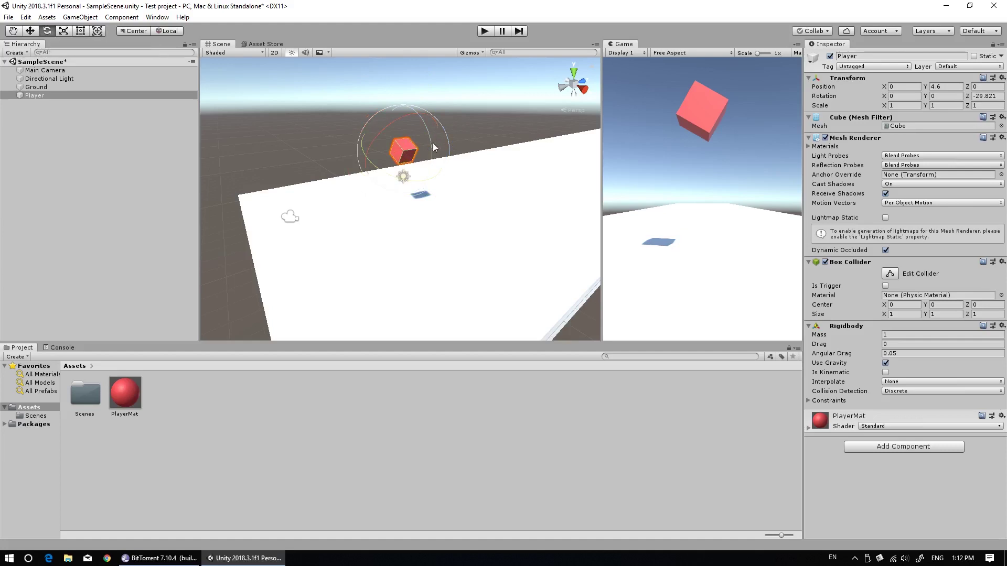
{"action": "left_click", "coordinate": [485, 32]}
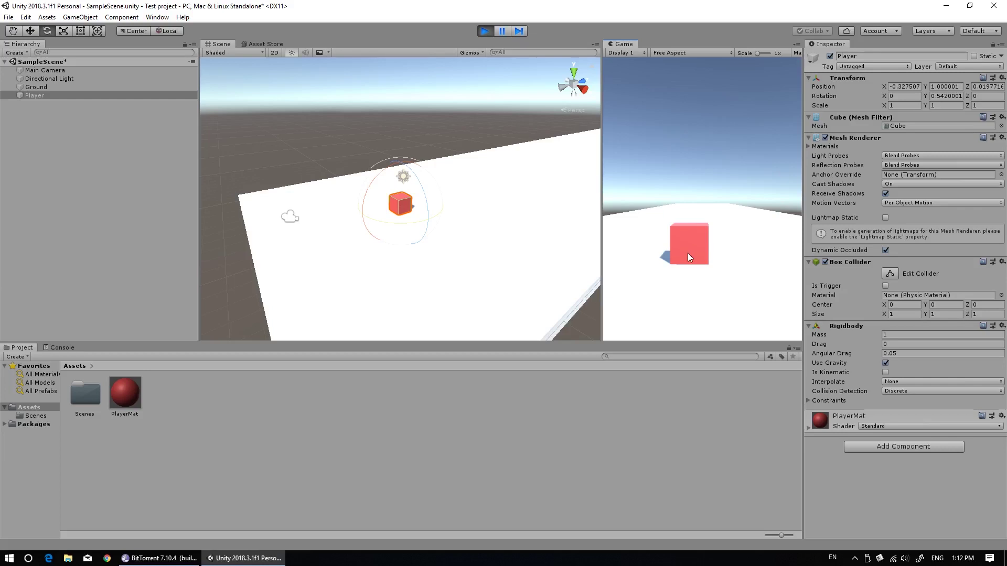
{"action": "left_click", "coordinate": [485, 30]}
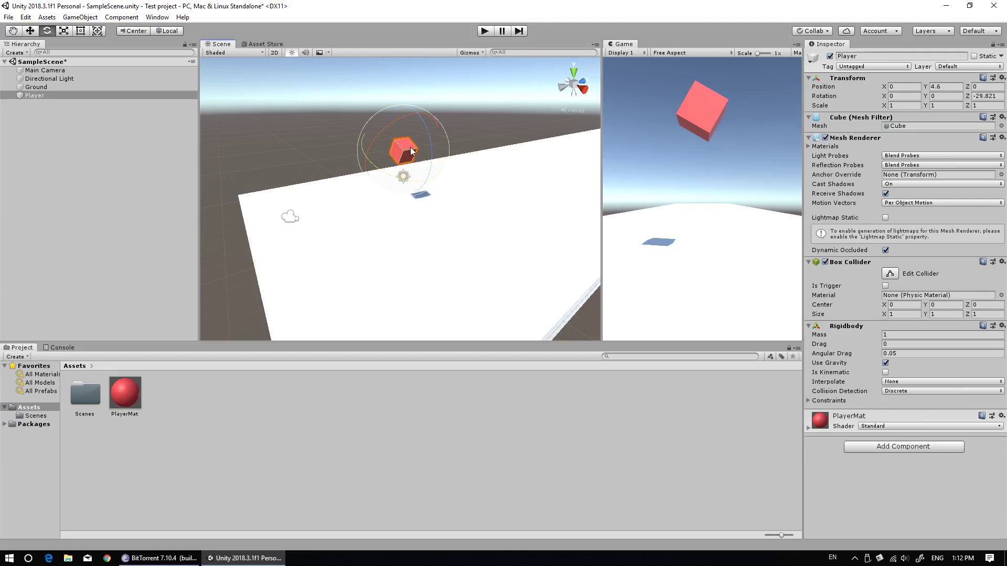
Undo the Player cube's tilt and lower it from Y 4.6 to Y 1.04 on Ground.
{"action": "key", "text": "ctrl+z"}
{"action": "key", "text": "ctrl+z"}
{"action": "key", "text": "ctrl+z"}
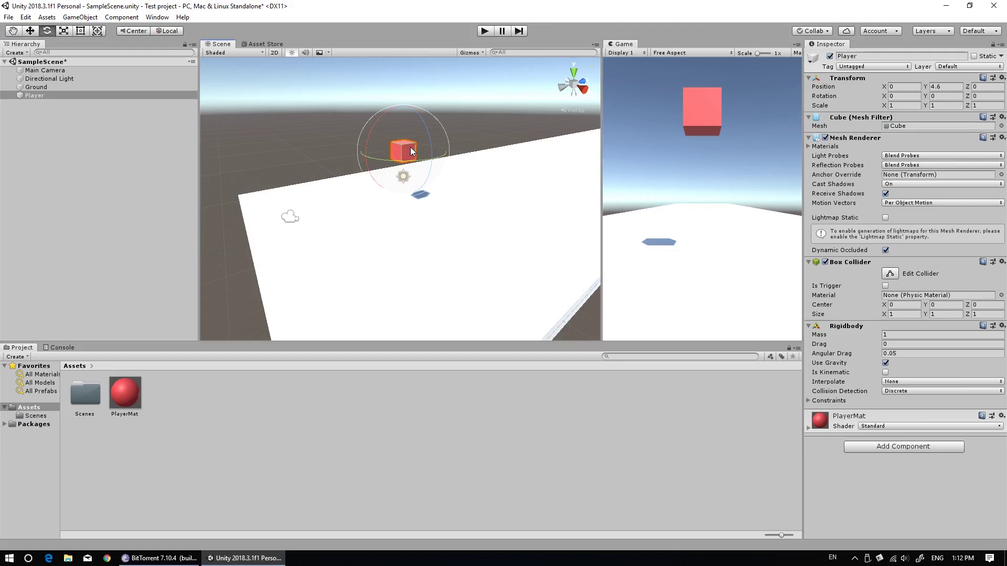
{"action": "left_click", "coordinate": [426, 116]}
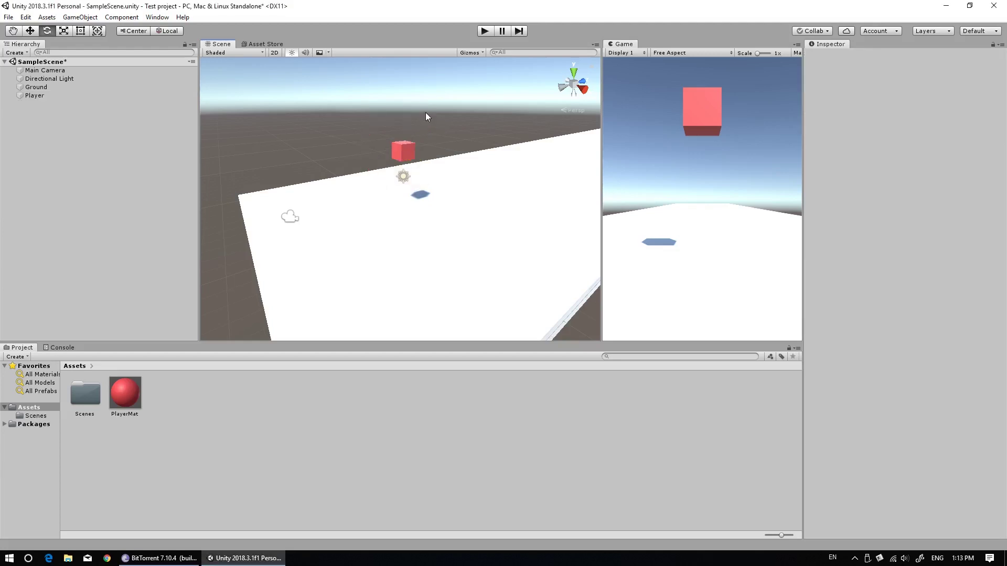
{"action": "left_click", "coordinate": [405, 149]}
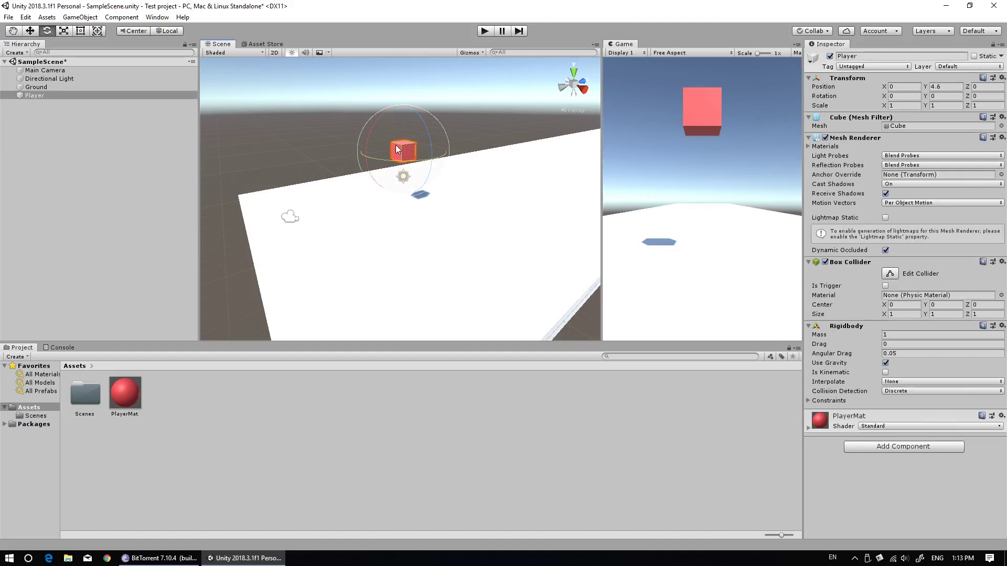
{"action": "key", "text": "q"}
{"action": "key", "text": "w"}
{"action": "left_click_drag", "start_coordinate": [403, 112], "coordinate": [404, 164]}
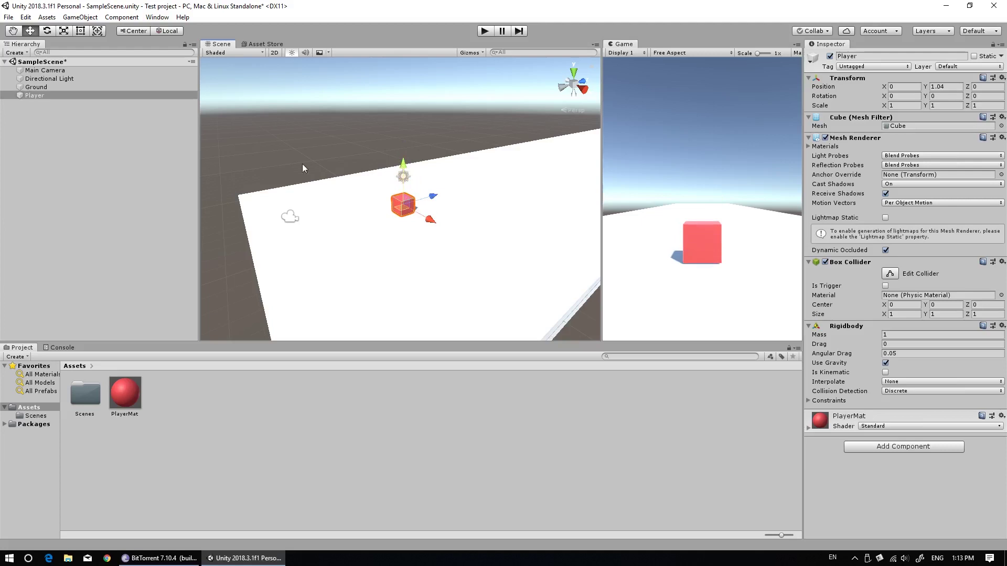
{"action": "left_click", "coordinate": [37, 96]}
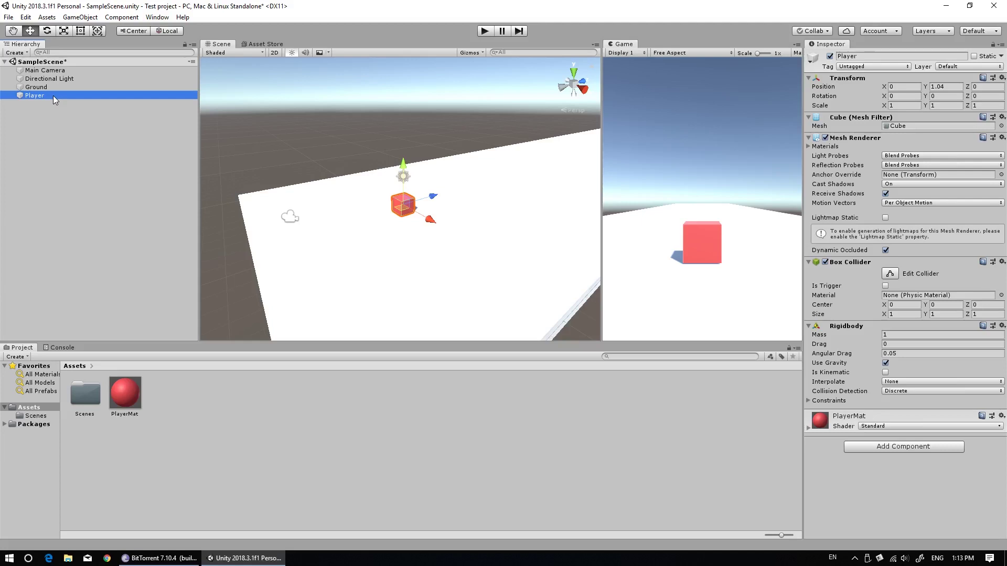
Duplicate Player, raise Player (1) to Y 4.21, and play to watch it drop.
{"action": "key", "text": "ctrl+d"}
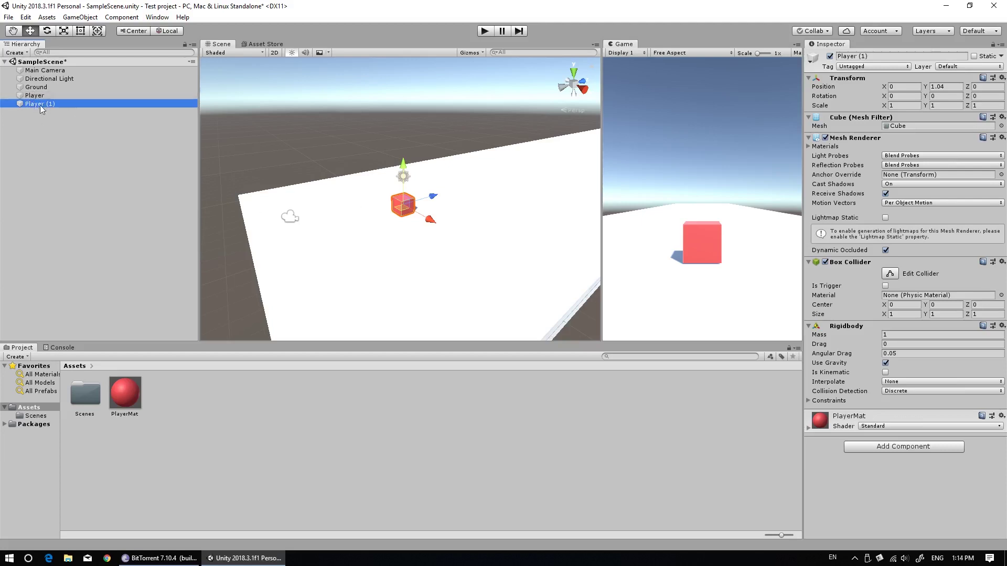
{"action": "left_click_drag", "start_coordinate": [403, 169], "coordinate": [402, 128]}
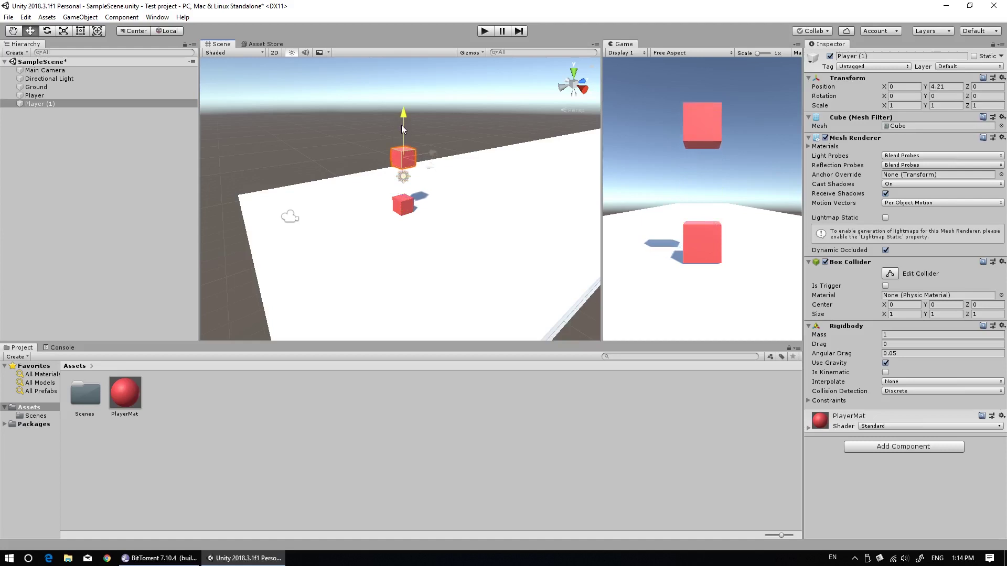
{"action": "left_click", "coordinate": [483, 31]}
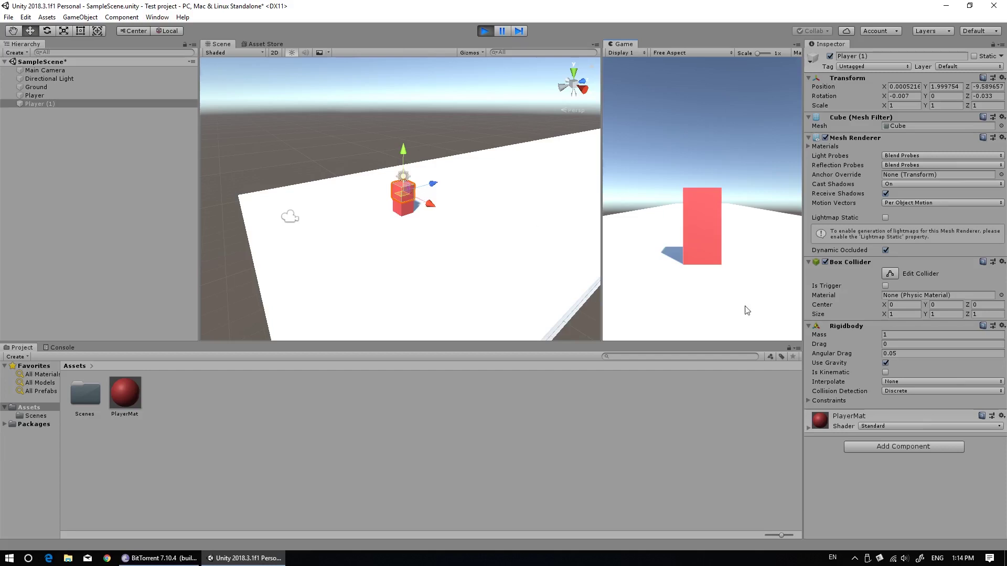
Offset Player (1) to X 0.8 and play-test it tipping off Player.
{"action": "left_click", "coordinate": [484, 30]}
{"action": "left_click", "coordinate": [483, 31]}
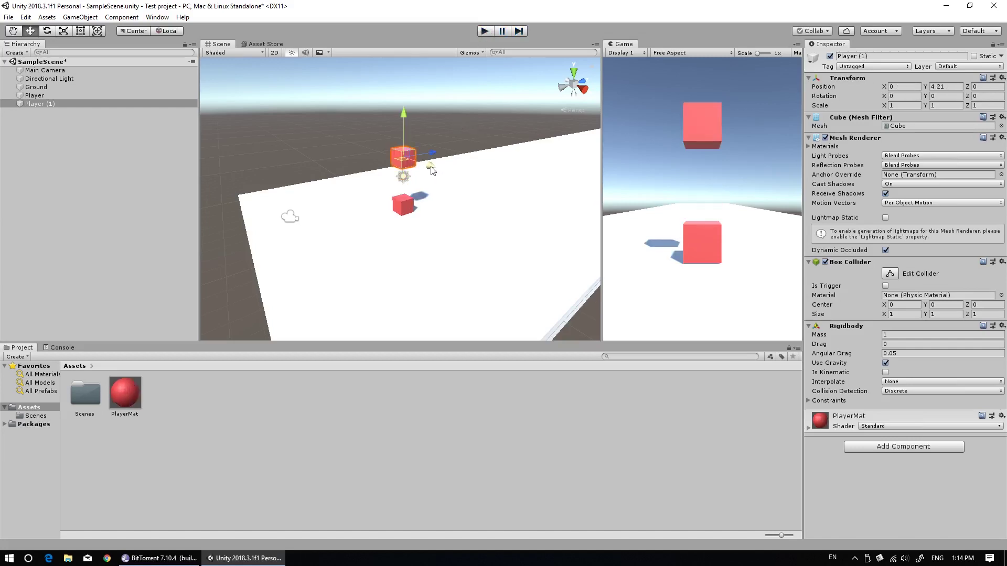
{"action": "left_click_drag", "start_coordinate": [430, 168], "coordinate": [439, 170]}
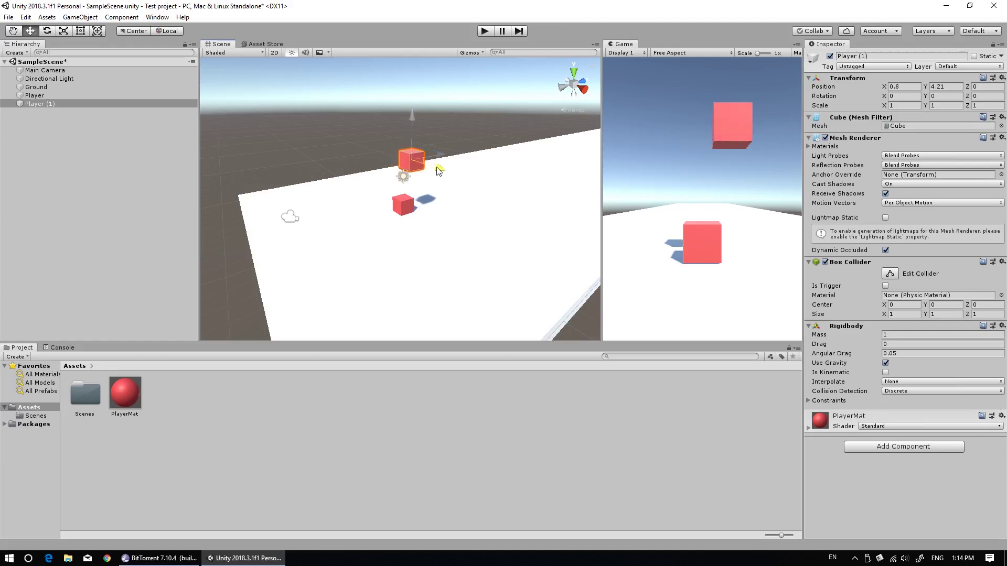
{"action": "left_click", "coordinate": [485, 31]}
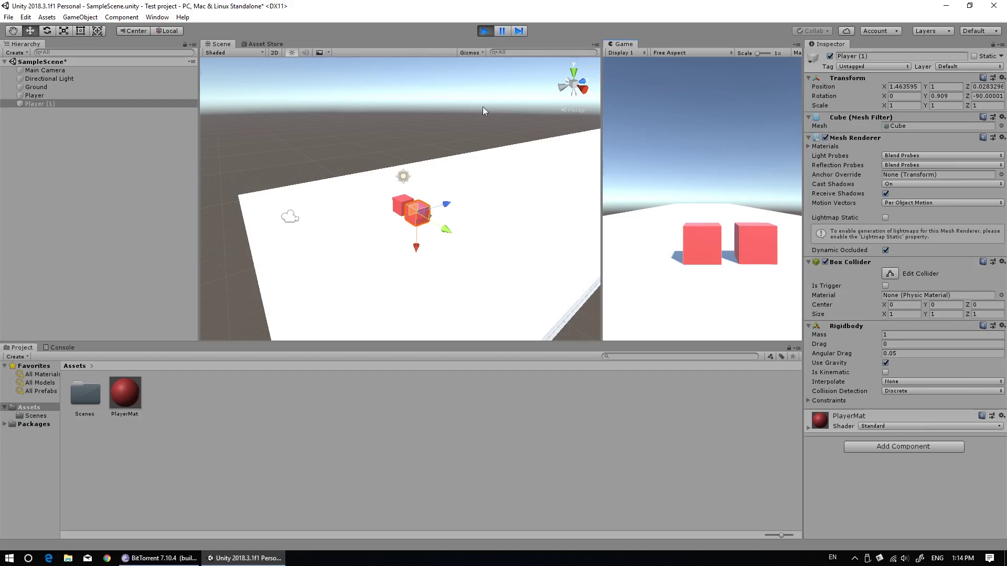
{"action": "left_click", "coordinate": [485, 31]}
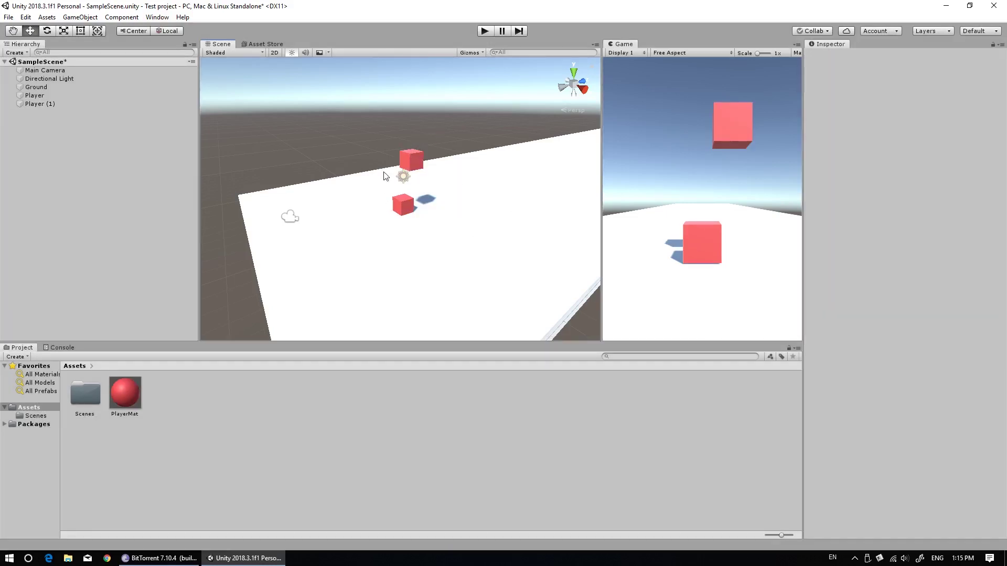
Move Player (1) to X 1.13 and disable its Mesh Renderer.
{"action": "left_click", "coordinate": [414, 163]}
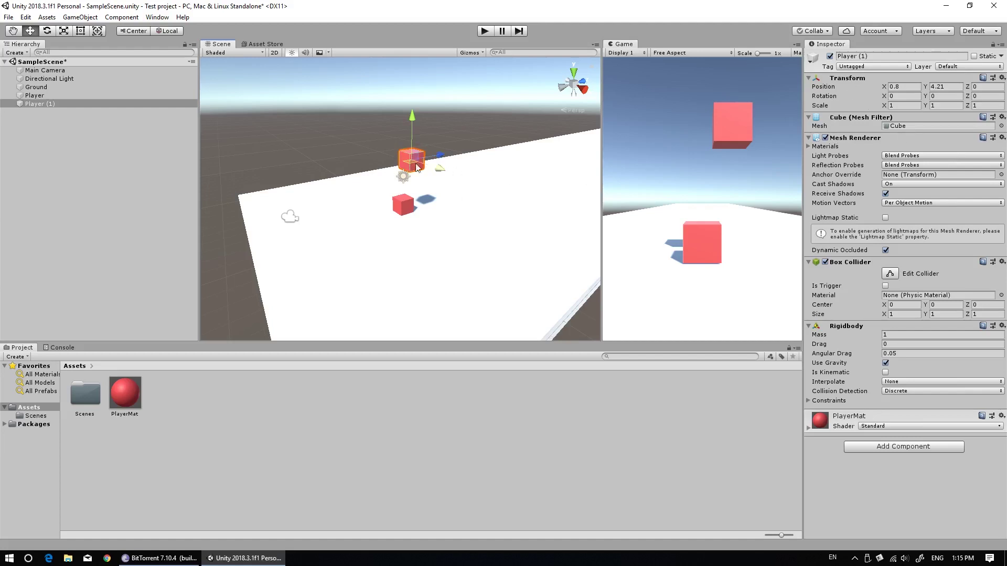
{"action": "mouse_move", "coordinate": [883, 87]}
{"action": "left_mouse_down"}
{"action": "mouse_move", "coordinate": [874, 92]}
{"action": "mouse_move", "coordinate": [883, 89]}
{"action": "left_mouse_up"}
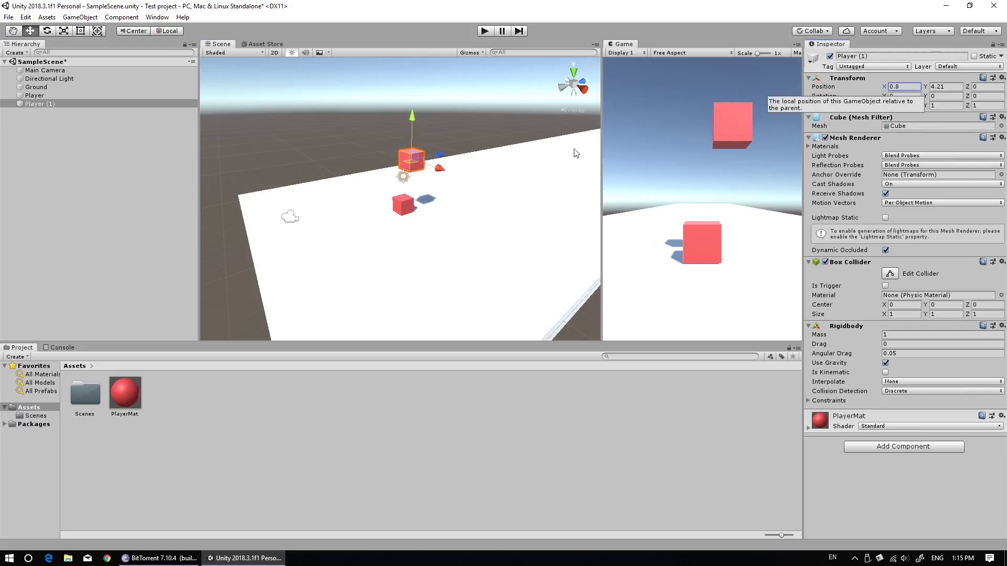
{"action": "left_click", "coordinate": [439, 171]}
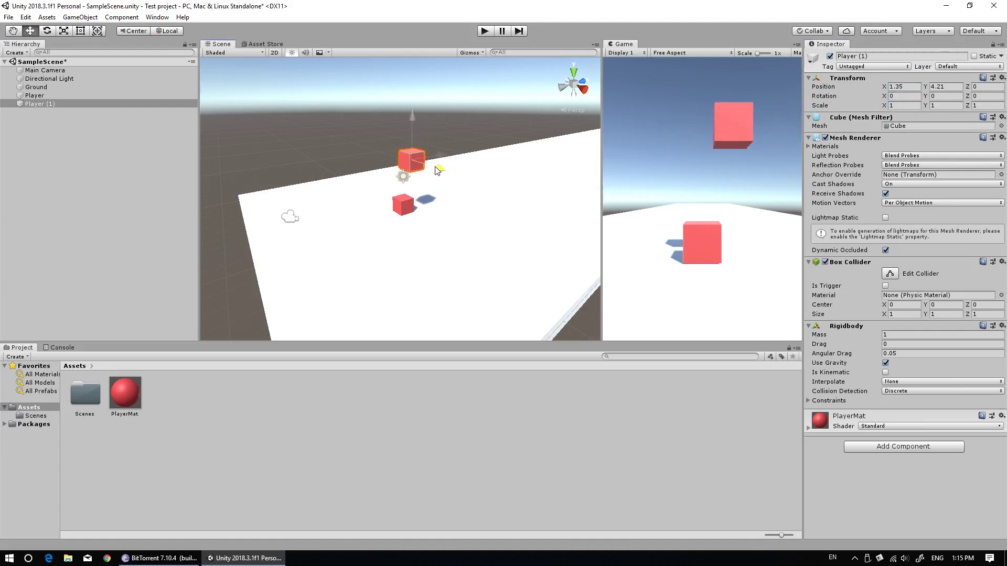
{"action": "left_click_drag", "start_coordinate": [438, 171], "coordinate": [443, 173]}
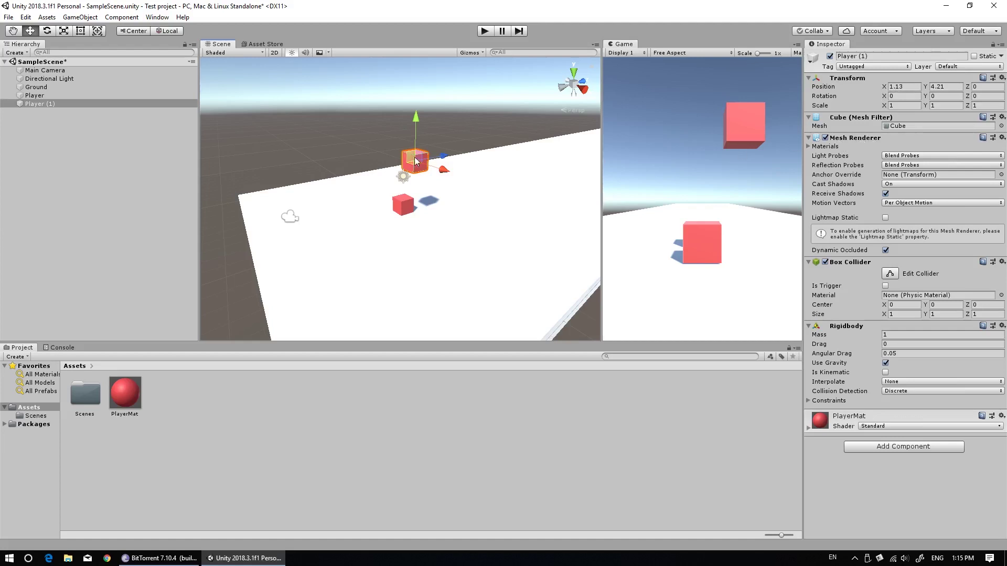
{"action": "left_click", "coordinate": [826, 137]}
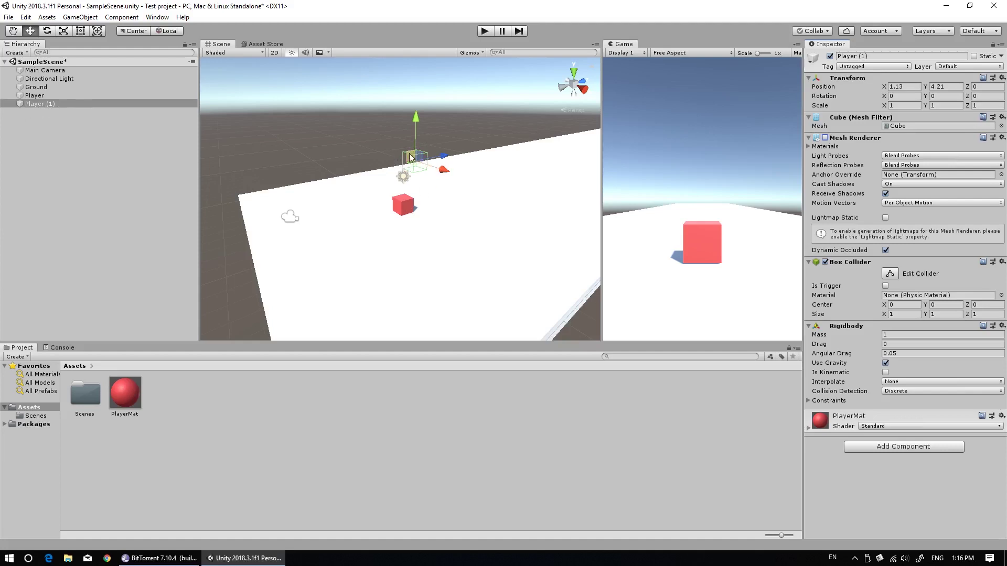
Re-enable Player (1)'s Mesh Renderer, disable its Box Collider, and play to watch it fall through Ground.
{"action": "left_click", "coordinate": [826, 138]}
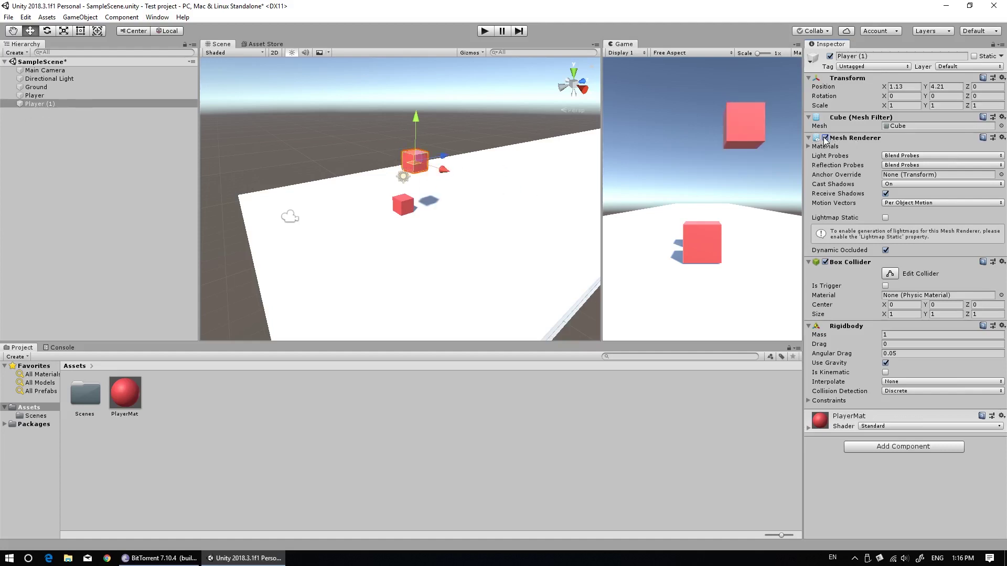
{"action": "left_click", "coordinate": [826, 263]}
{"action": "left_click", "coordinate": [484, 31]}
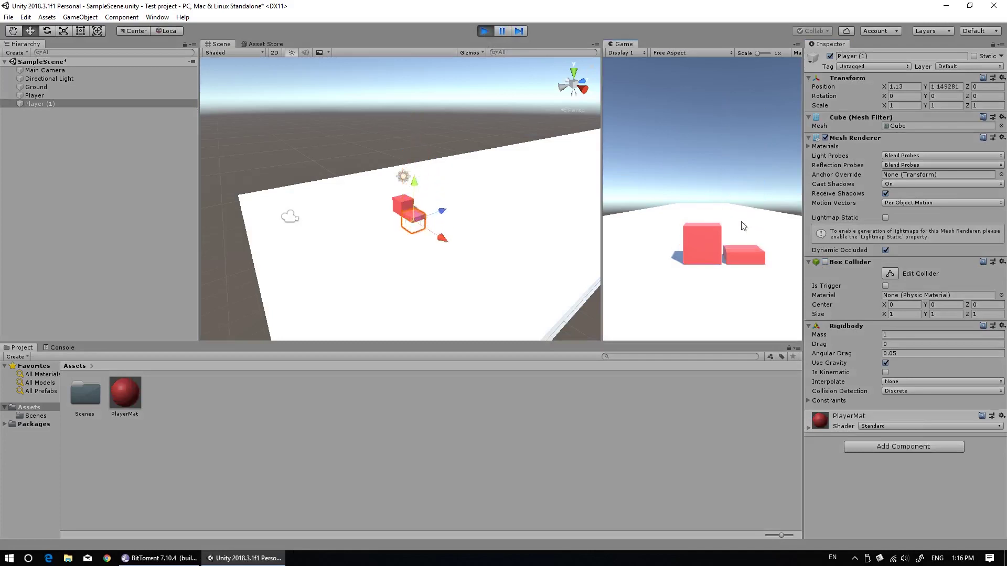
{"action": "mouse_move", "coordinate": [475, 270]}
{"action": "middle_mouse_down"}
{"action": "mouse_move", "coordinate": [475, 85]}
{"action": "mouse_move", "coordinate": [476, 183]}
{"action": "middle_mouse_up"}
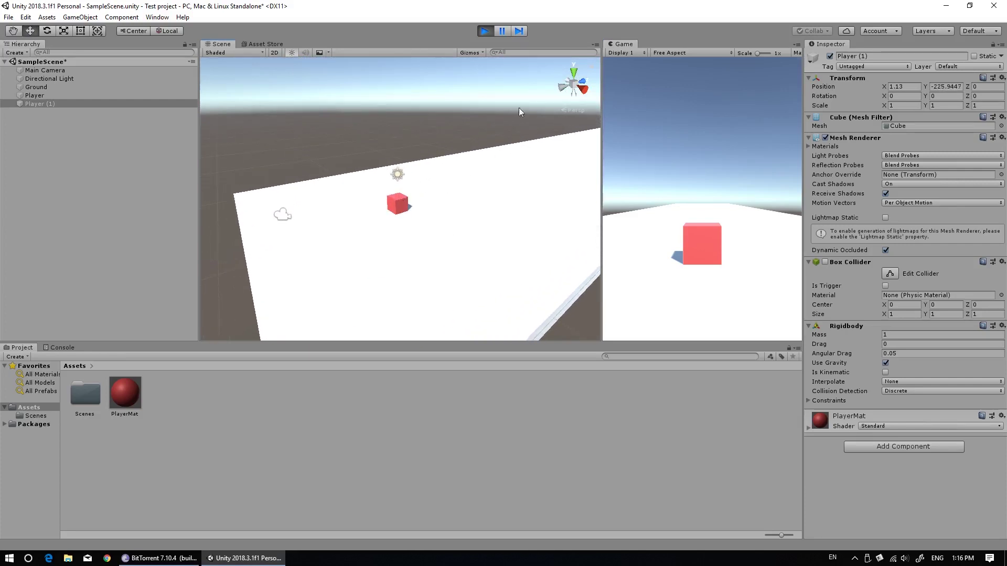
Stop Play mode and re-check Player (1)'s Box Collider.
{"action": "left_click", "coordinate": [484, 32]}
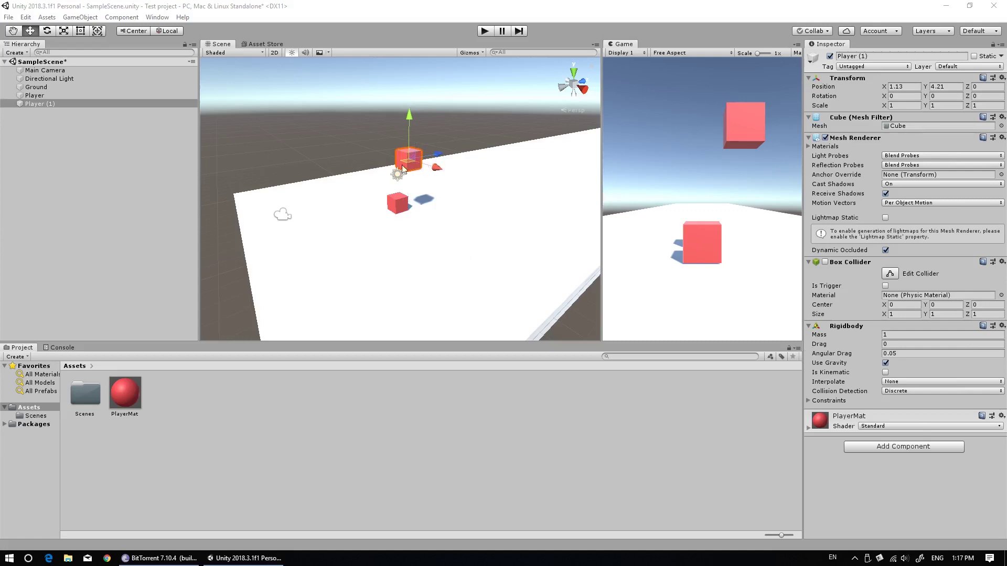
{"action": "left_click", "coordinate": [826, 263]}
Try Capsule and Cylinder, then set Player (1)'s Mesh Filter mesh to Sphere.
{"action": "left_click", "coordinate": [1002, 126]}
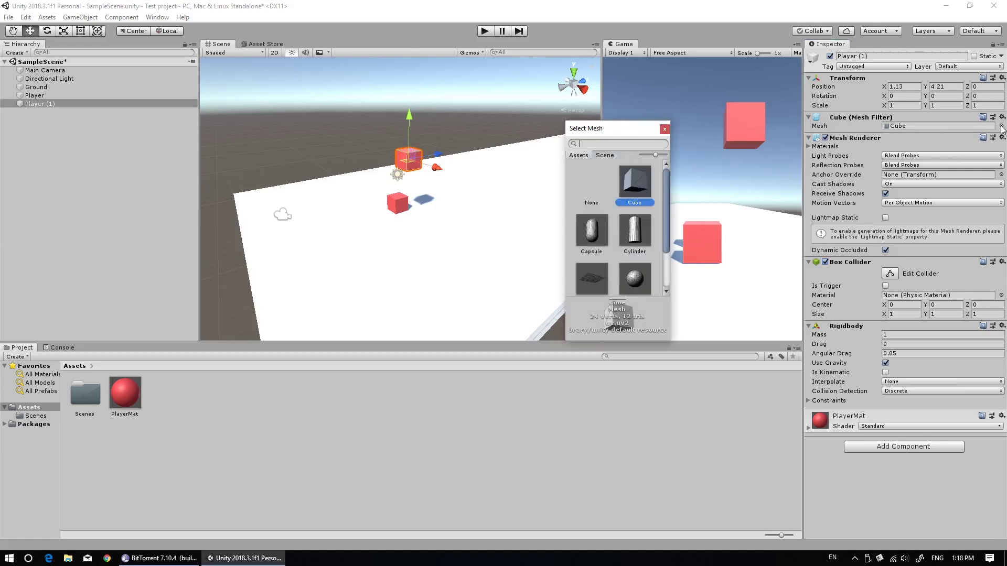
{"action": "left_click", "coordinate": [599, 225]}
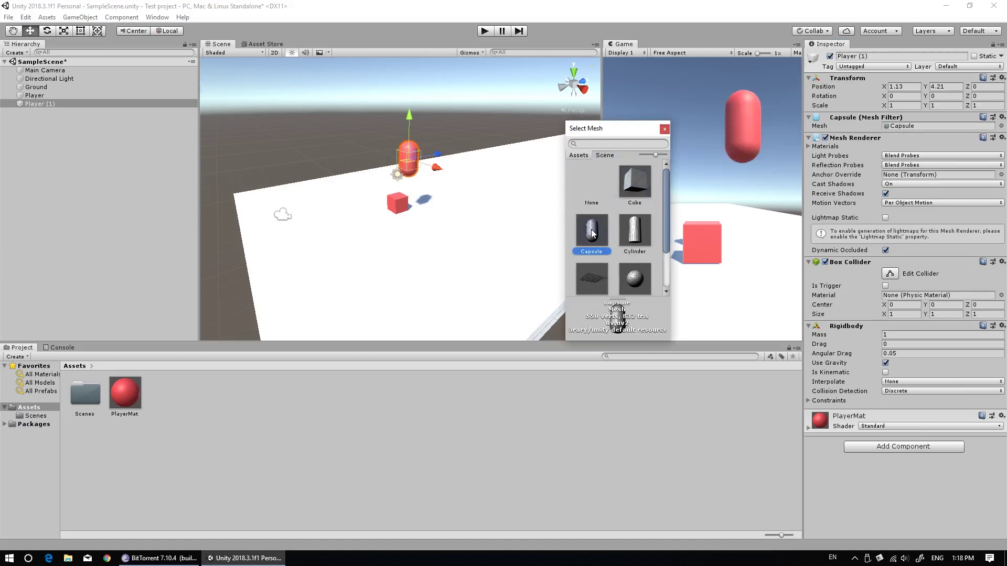
{"action": "left_click", "coordinate": [644, 224]}
{"action": "left_click", "coordinate": [633, 286]}
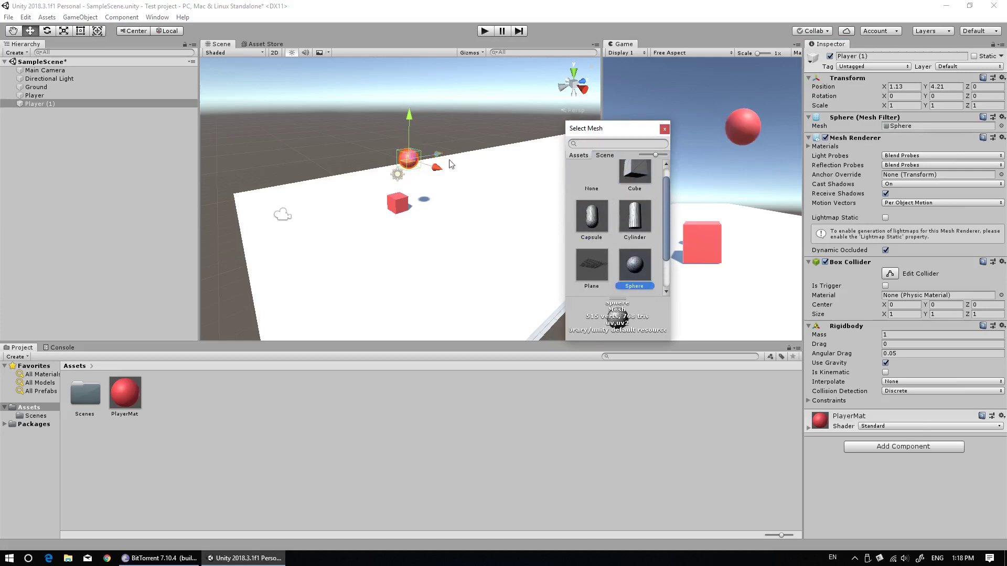
{"action": "double_click", "coordinate": [638, 272]}
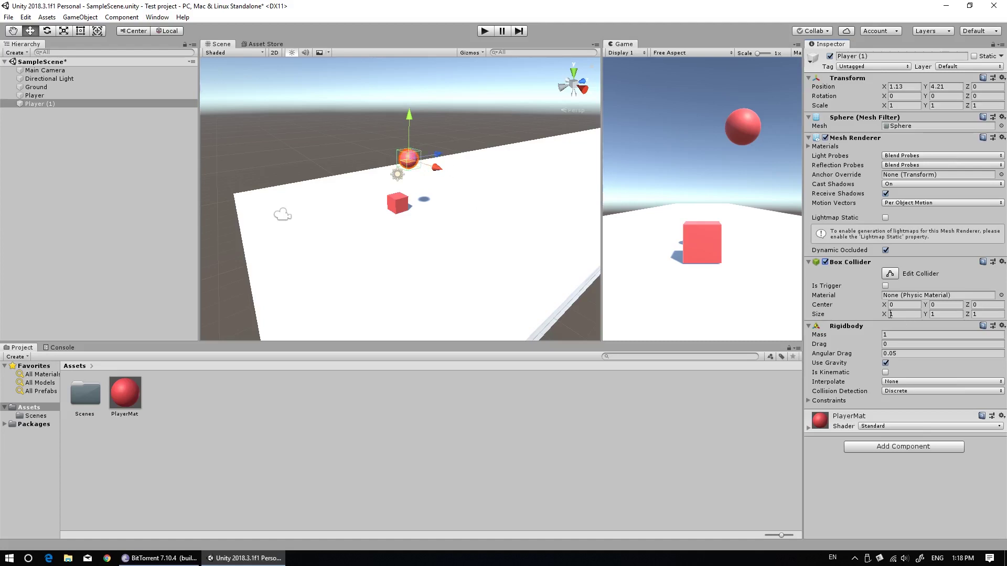
Replace Player (1)'s Box Collider with a Sphere Collider (radius 0.5, centre 0, 0, 0).
{"action": "right_click", "coordinate": [855, 264]}
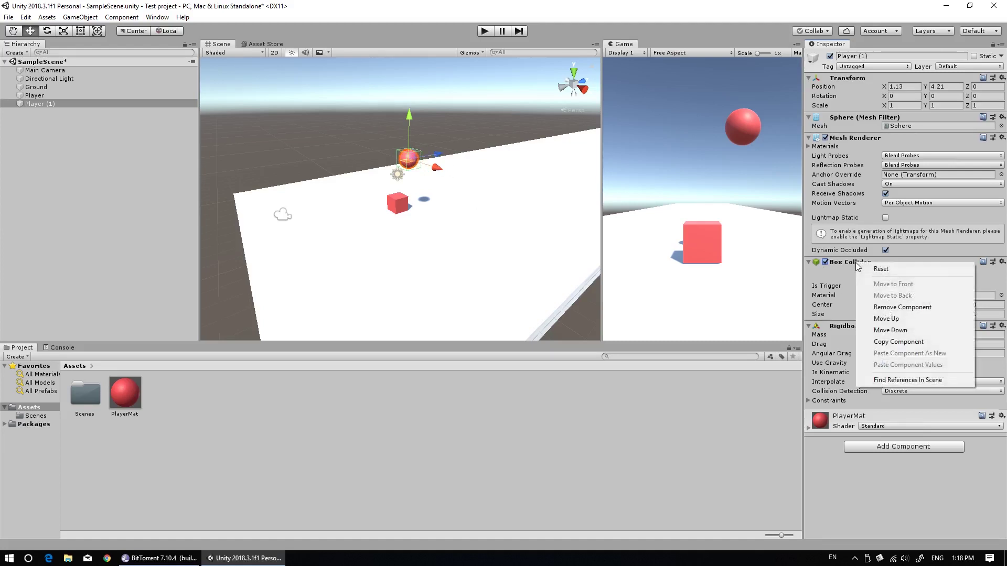
{"action": "left_click", "coordinate": [917, 310]}
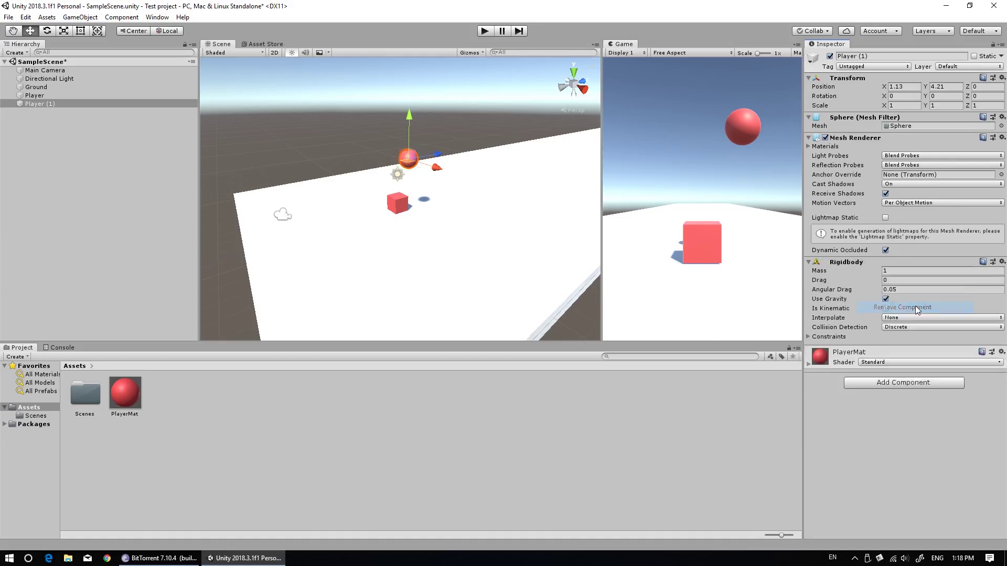
{"action": "left_click", "coordinate": [915, 386]}
{"action": "type", "text": "sp"}
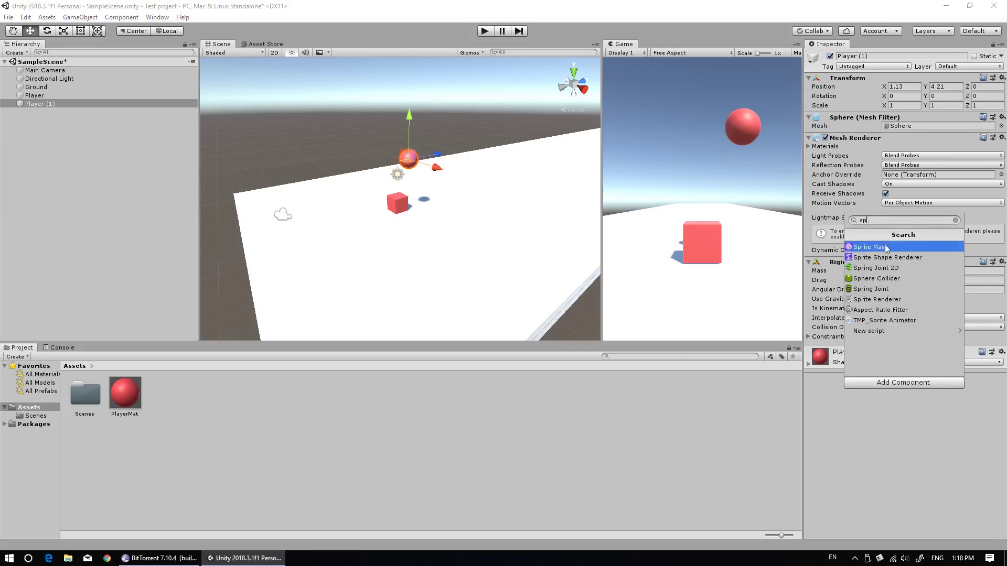
{"action": "left_click", "coordinate": [889, 280]}
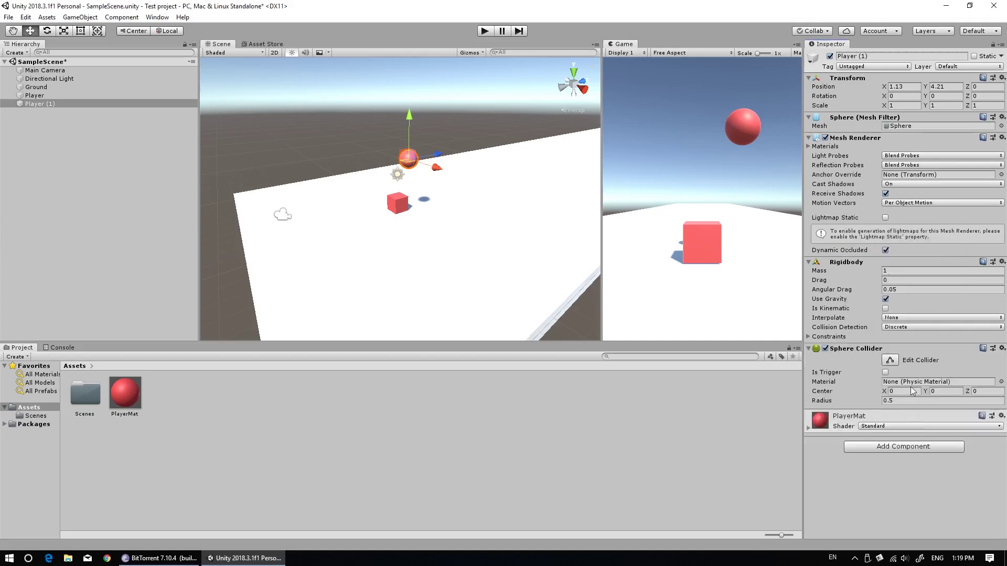
{"action": "scroll", "coordinate": [422, 189], "scroll_direction": "up", "scroll_amount": 2}
{"action": "scroll", "coordinate": [427, 199], "scroll_direction": "up", "scroll_amount": 2}
{"action": "scroll", "coordinate": [435, 210], "scroll_direction": "up", "scroll_amount": 2}
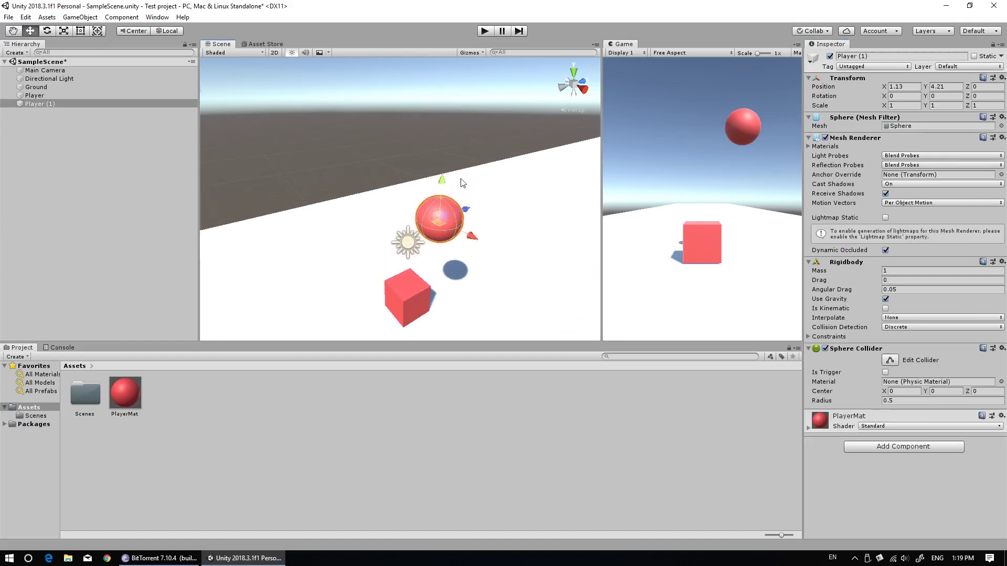
Test-run the drop, shift the sphere left to X 0.7, and test again until it rolls off.
{"action": "left_click", "coordinate": [485, 33]}
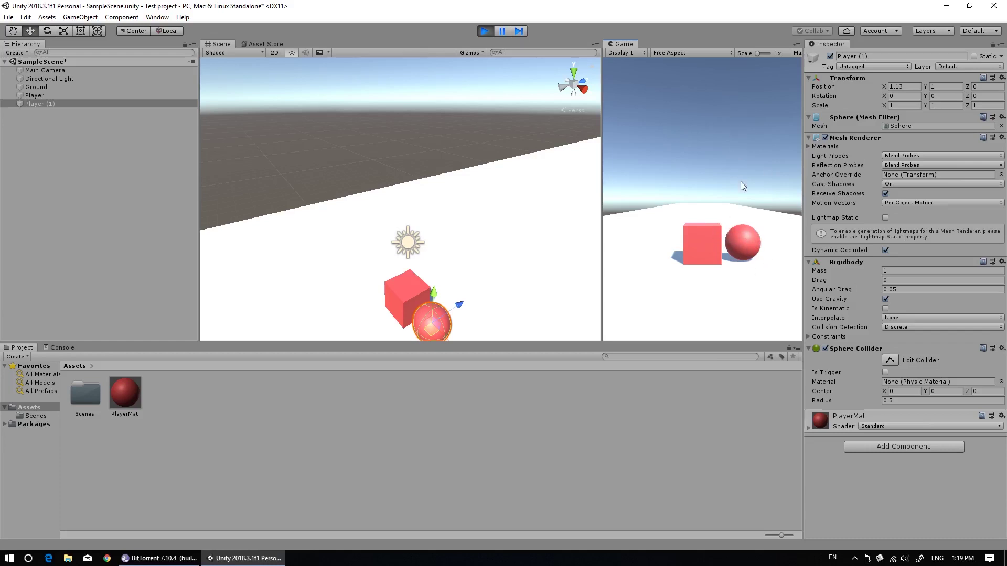
{"action": "left_click", "coordinate": [484, 34]}
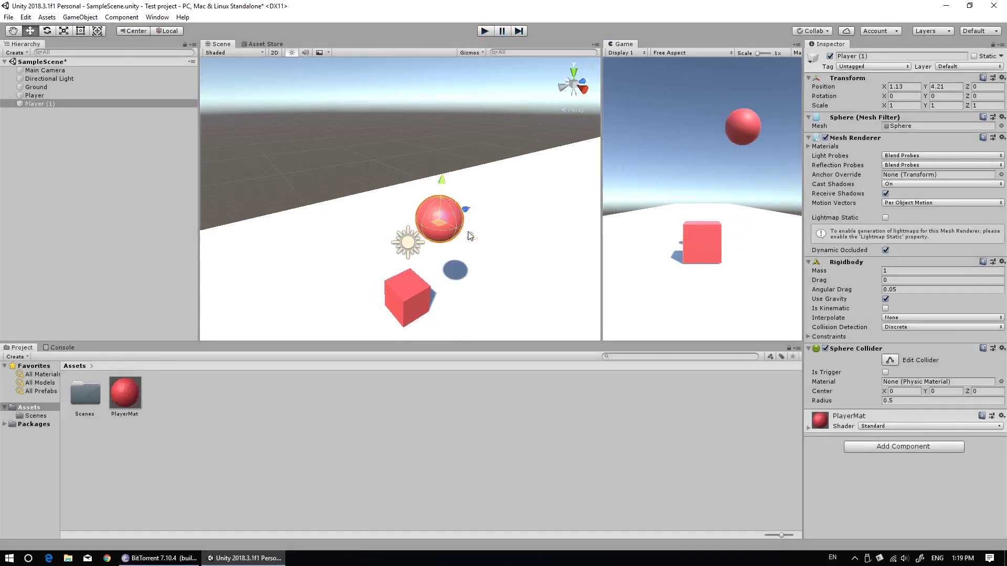
{"action": "left_click_drag", "start_coordinate": [471, 235], "coordinate": [456, 234]}
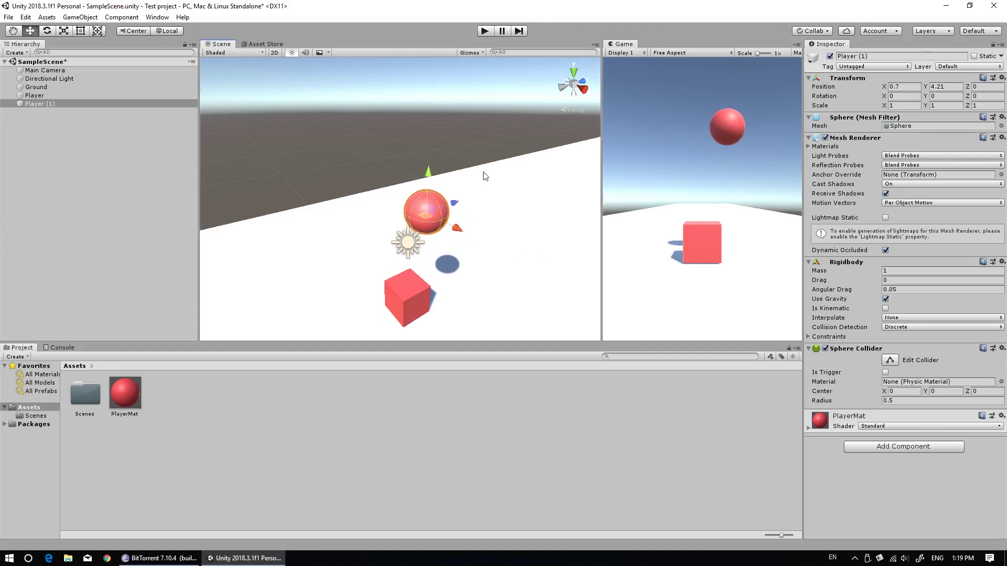
{"action": "left_click", "coordinate": [485, 32]}
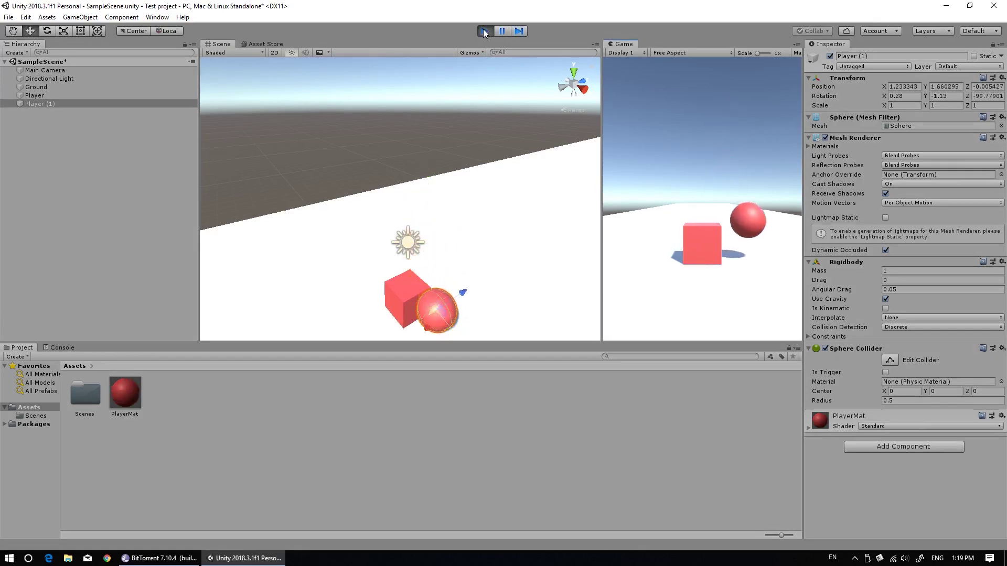
{"action": "key", "text": "f"}
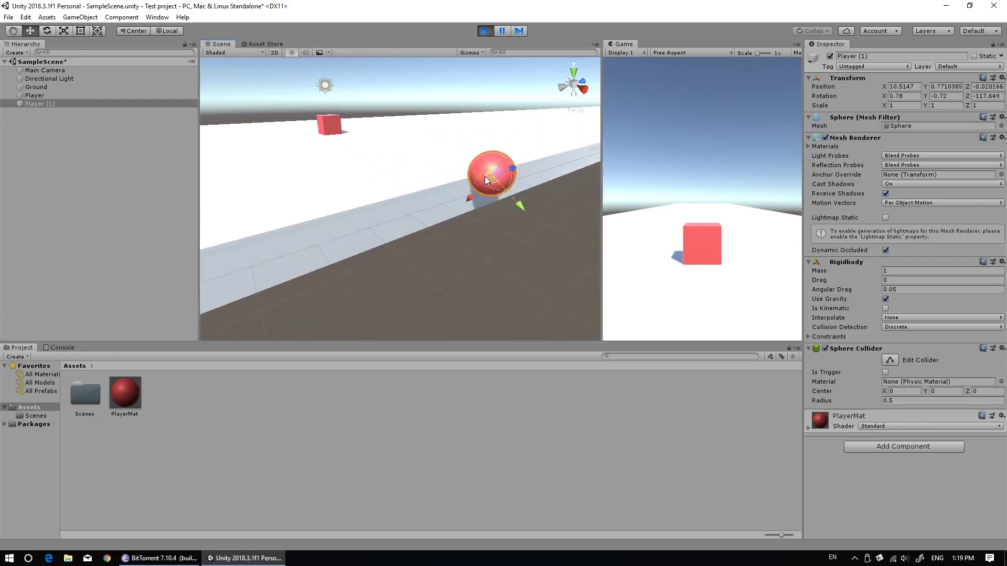
{"action": "key", "text": "ctrl+p"}
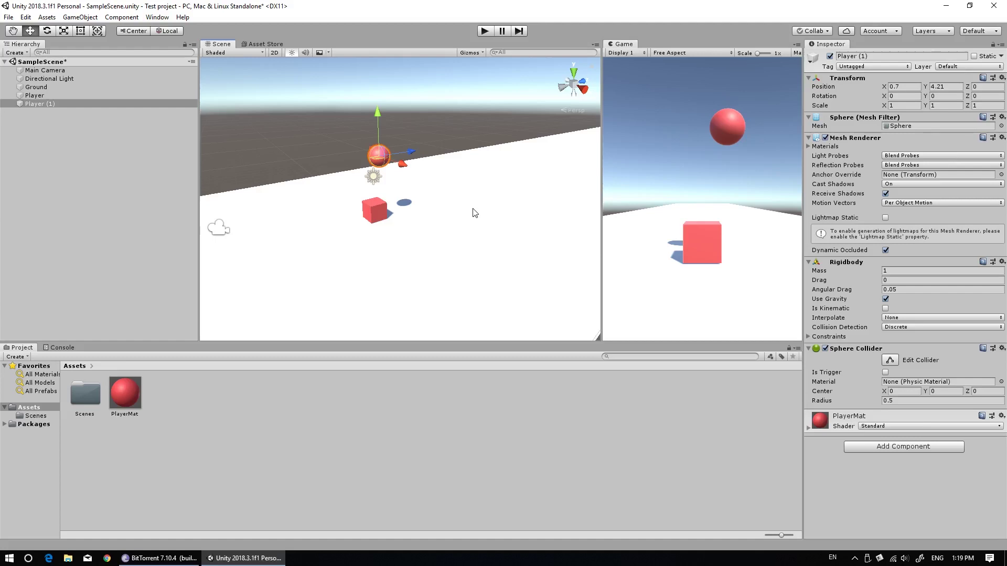
{"action": "left_click", "coordinate": [485, 31]}
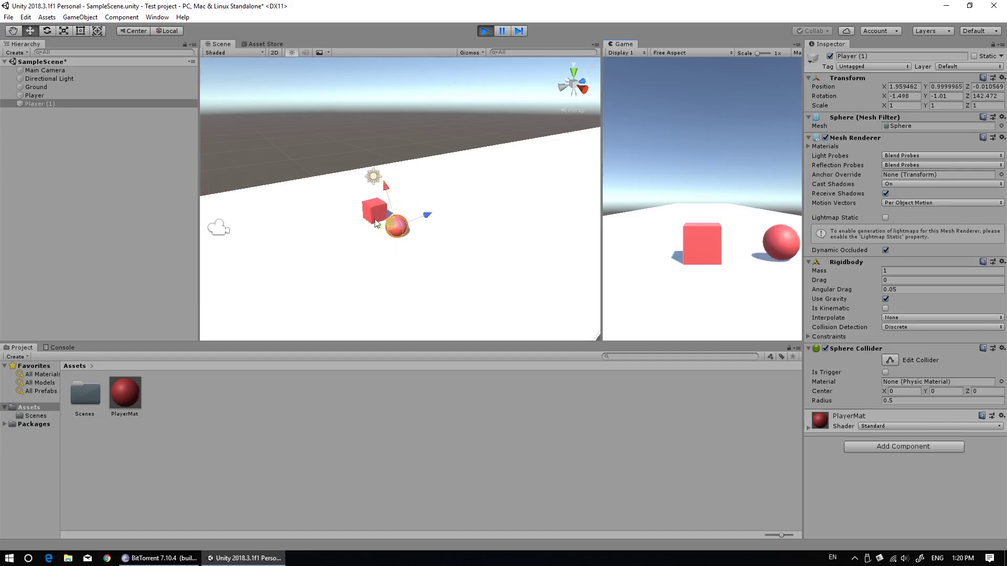
{"action": "left_click", "coordinate": [378, 208]}
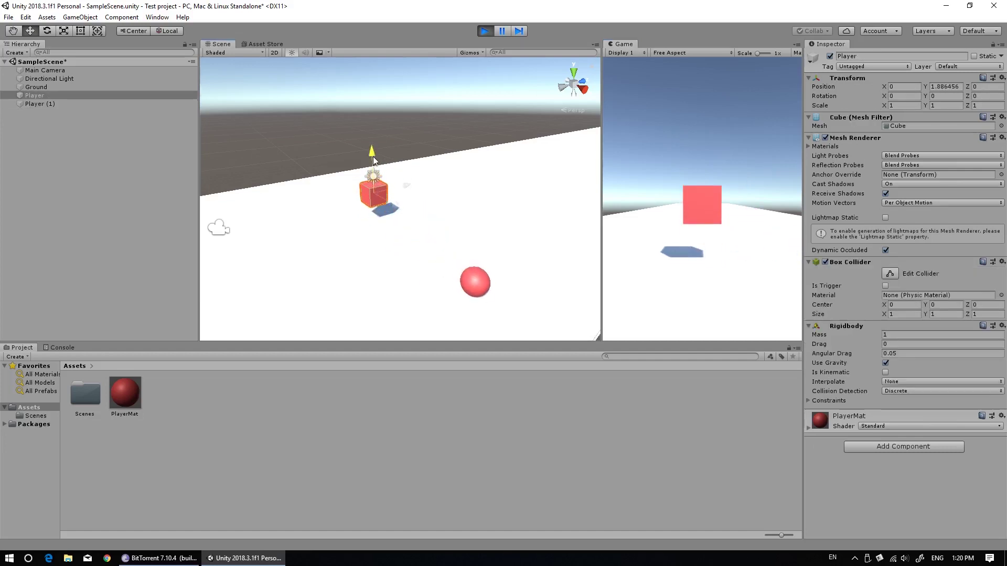
{"action": "left_click_drag", "start_coordinate": [372, 175], "coordinate": [373, 112]}
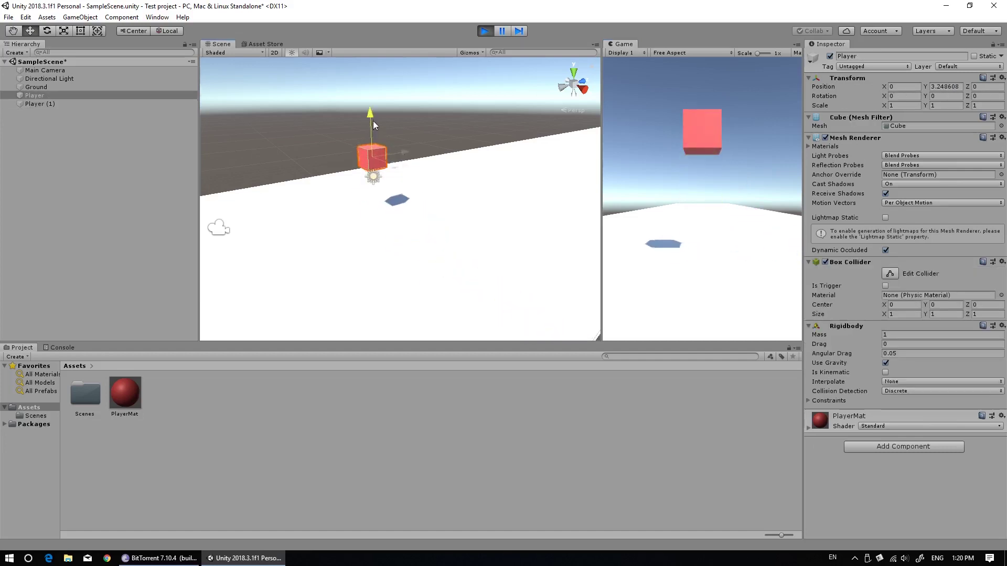
{"action": "mouse_move", "coordinate": [407, 202]}
{"action": "left_mouse_down"}
{"action": "mouse_move", "coordinate": [470, 188]}
{"action": "mouse_move", "coordinate": [361, 215]}
{"action": "left_mouse_up"}
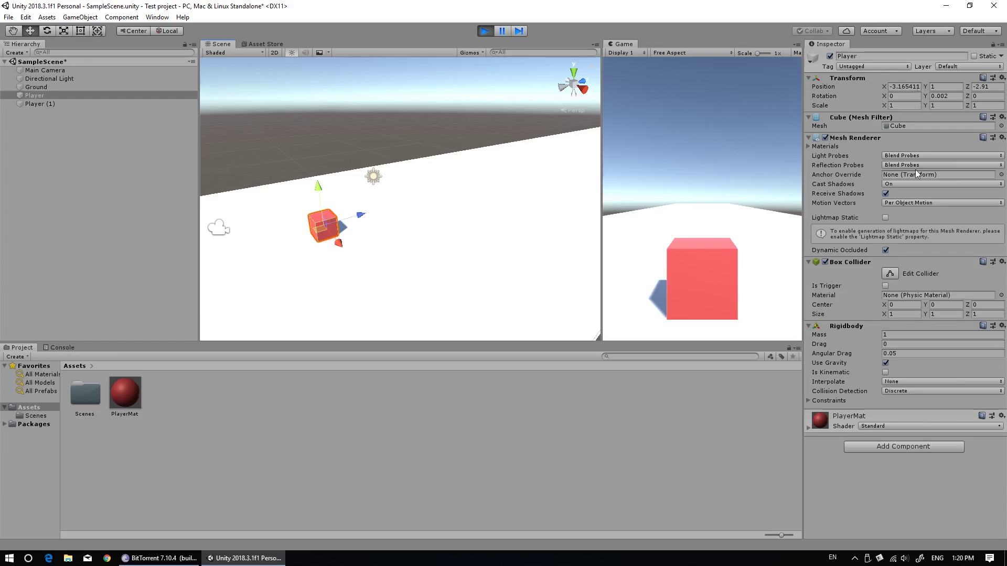
{"action": "left_click", "coordinate": [485, 32]}
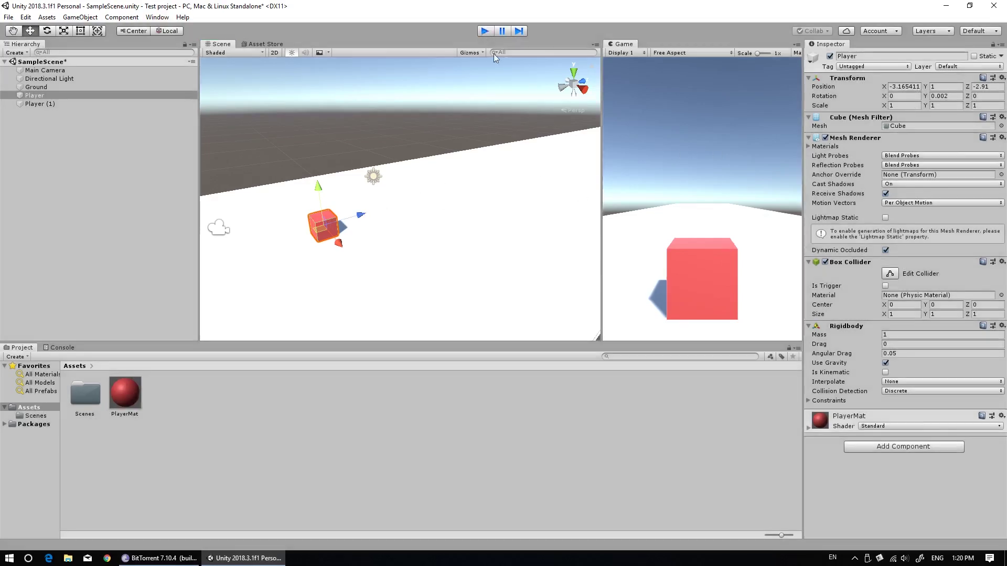
{"action": "key", "text": "ctrl+p"}
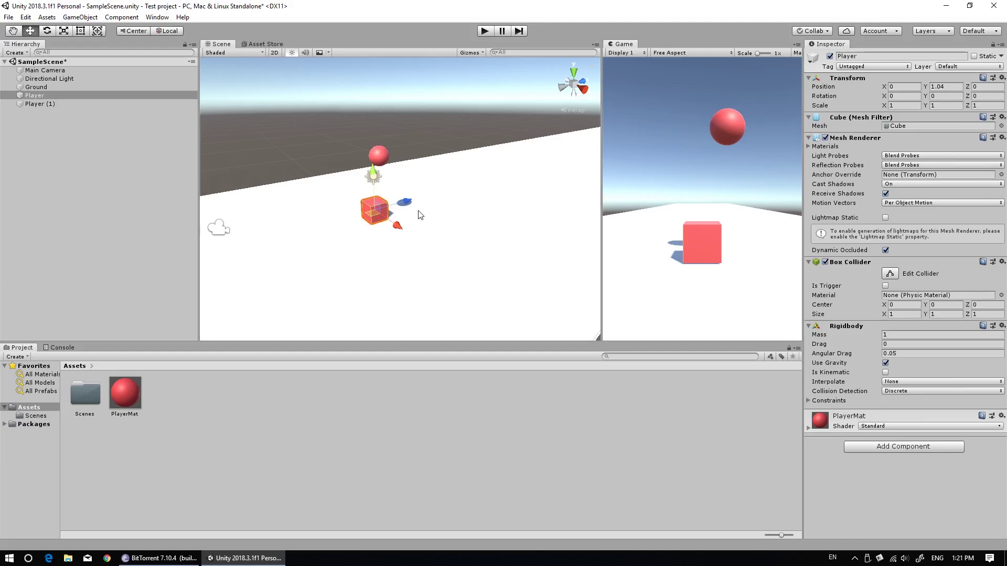
Delete the sphere Player (1), leaving only the red Player cube.
{"action": "left_click", "coordinate": [389, 161]}
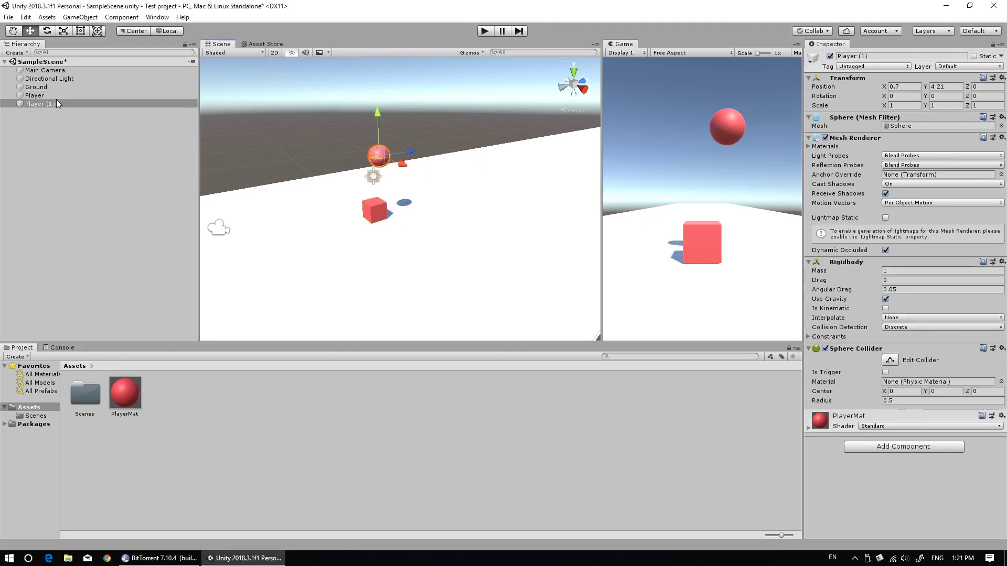
{"action": "left_click", "coordinate": [20, 104]}
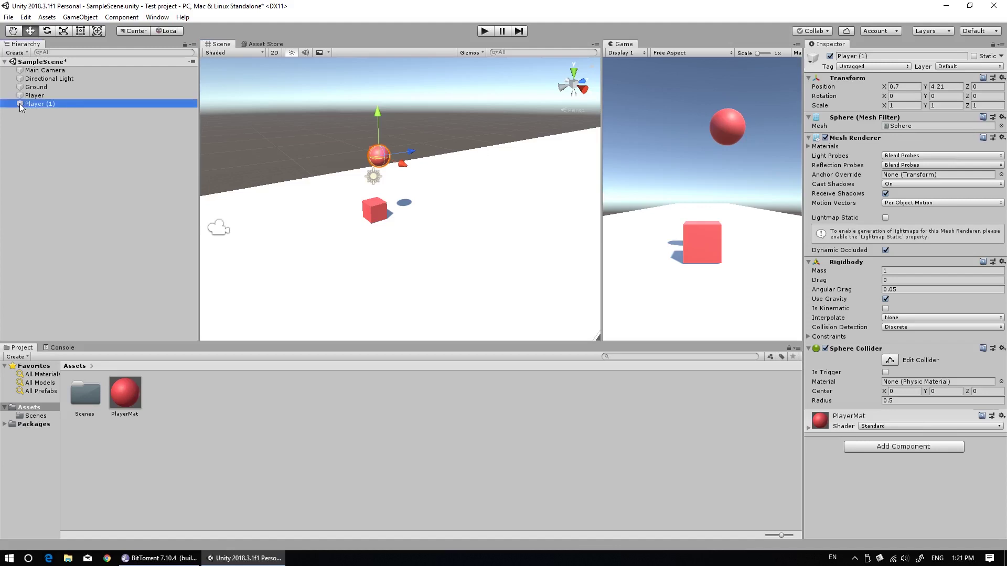
{"action": "key", "text": "Delete"}
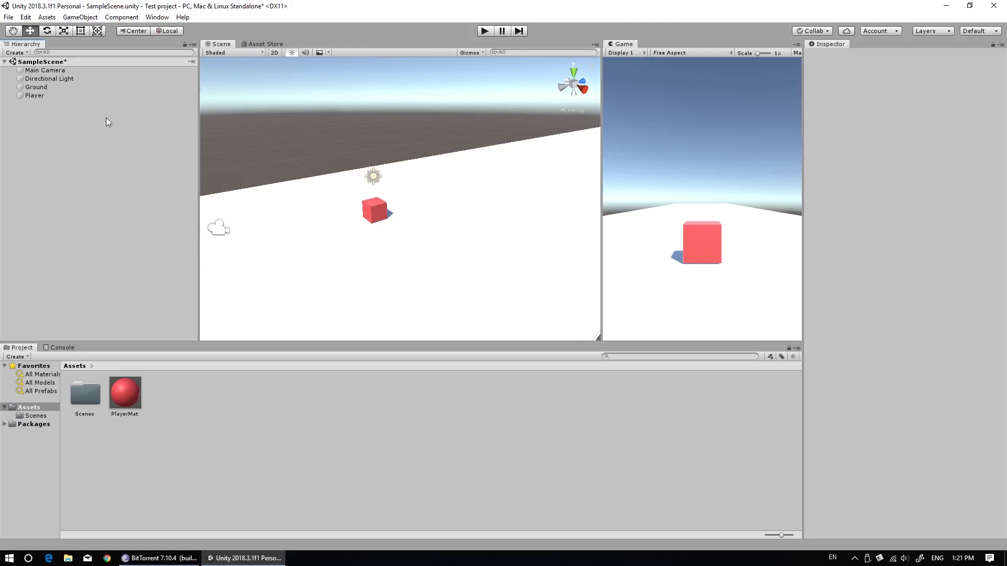
Set Main Camera's Clear Flags to Solid Color with a light grey C3C3C3 background, then preview it.
{"action": "left_click", "coordinate": [46, 71]}
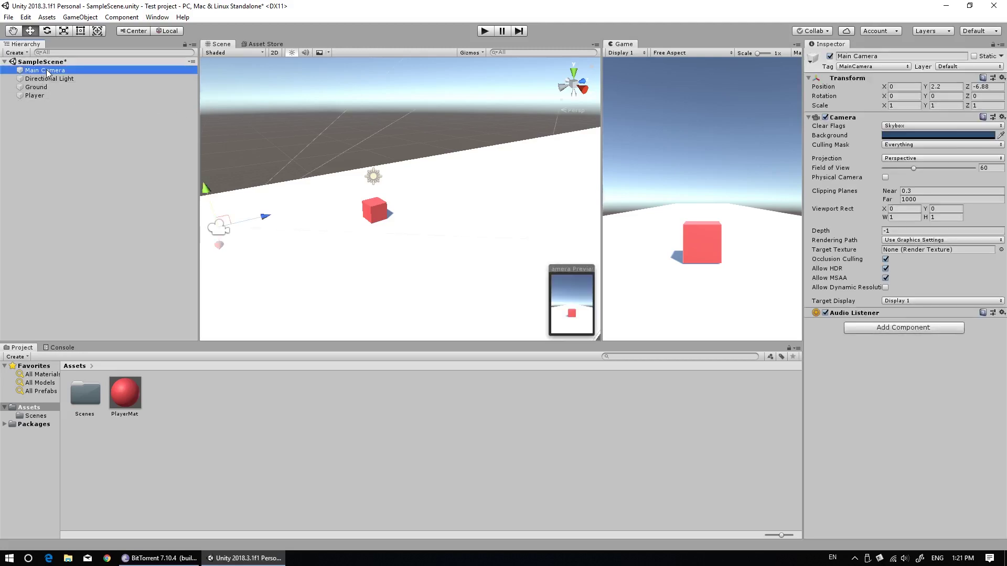
{"action": "left_click", "coordinate": [908, 126]}
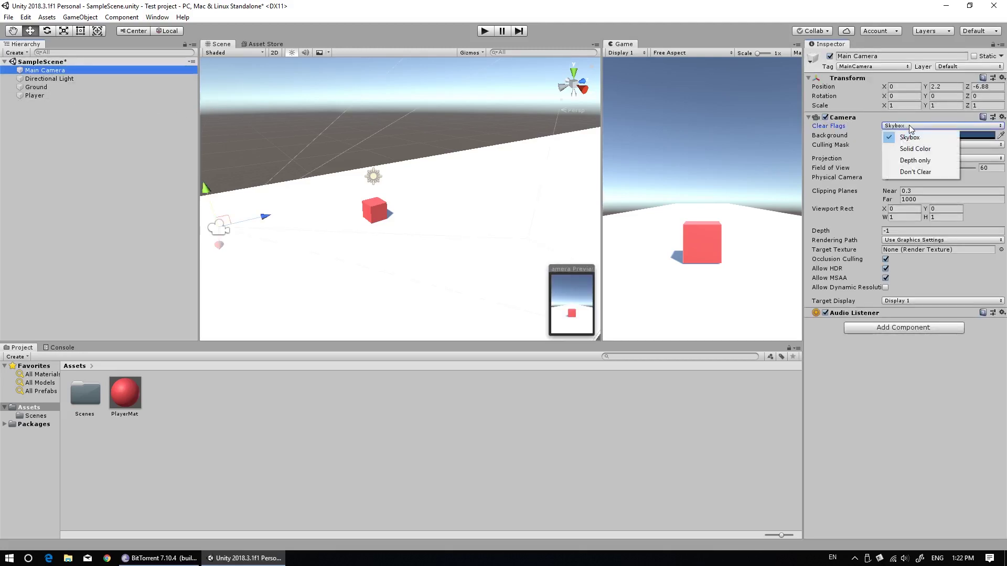
{"action": "left_click", "coordinate": [925, 150]}
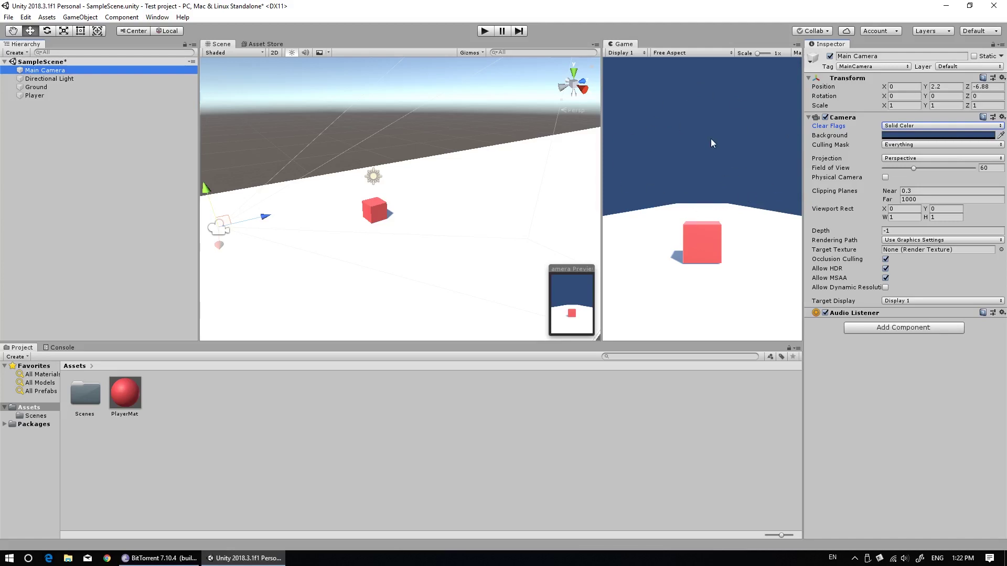
{"action": "left_click", "coordinate": [916, 136]}
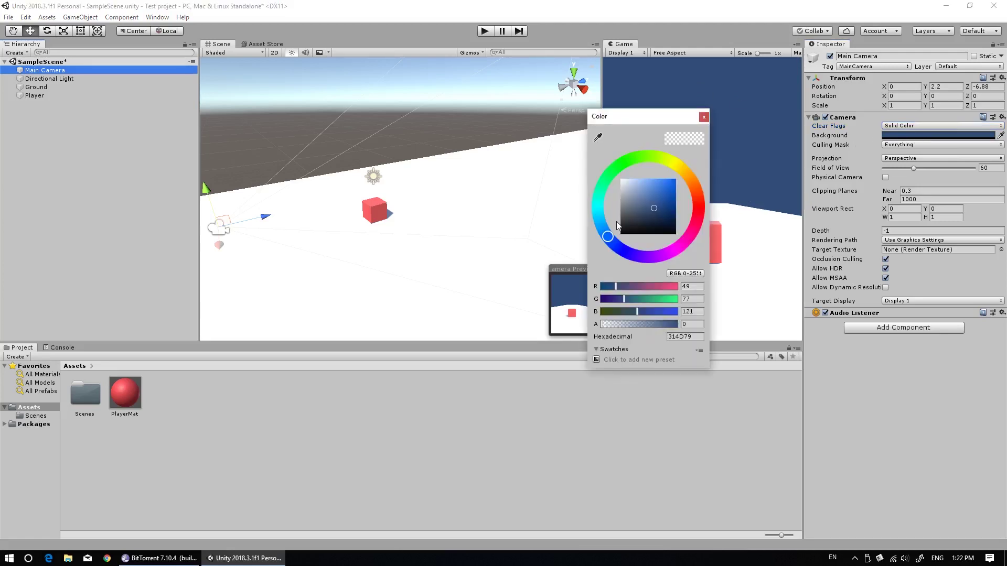
{"action": "left_click_drag", "start_coordinate": [631, 208], "coordinate": [615, 193]}
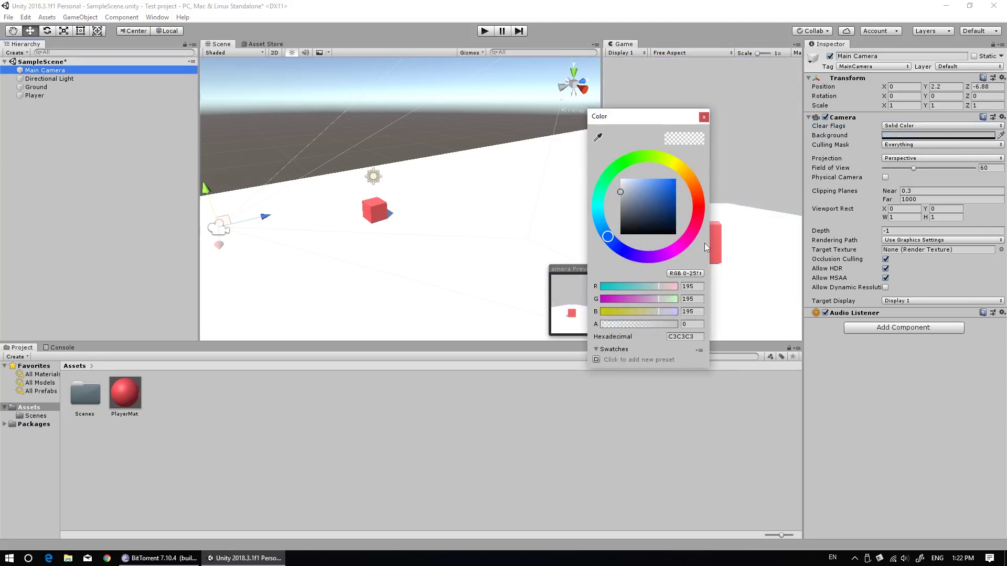
{"action": "left_click", "coordinate": [708, 118]}
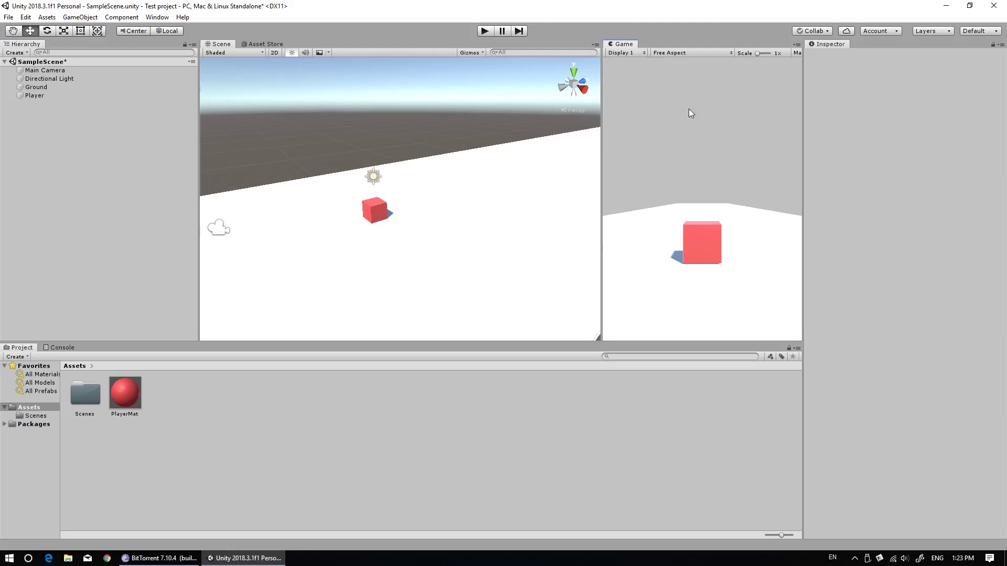
{"action": "key", "text": "shift+space"}
{"action": "key", "text": "shift+space"}
Save the scene and the whole project from the File menu, then undo the last edit.
{"action": "left_click", "coordinate": [431, 116]}
{"action": "left_click", "coordinate": [8, 18]}
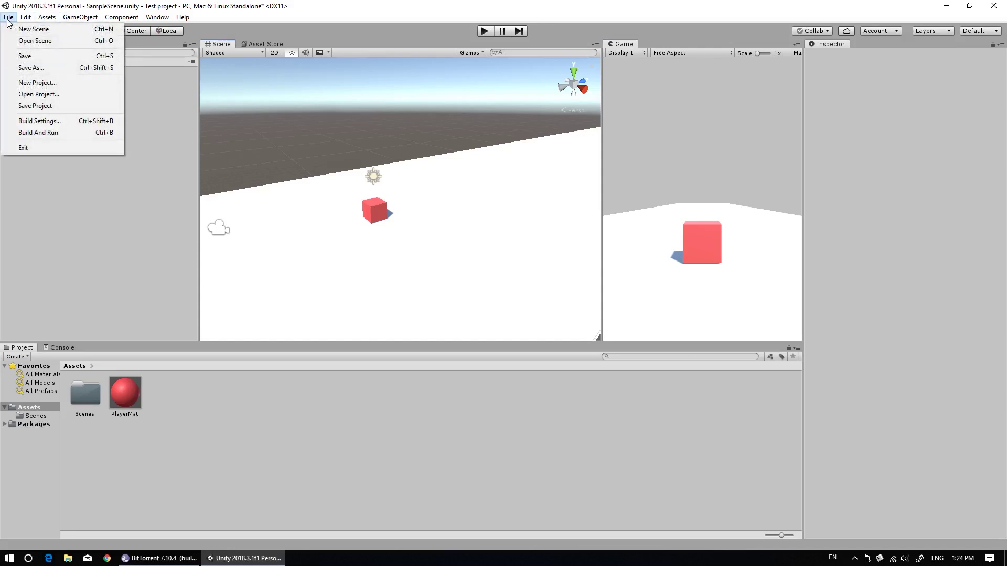
{"action": "left_click", "coordinate": [41, 58]}
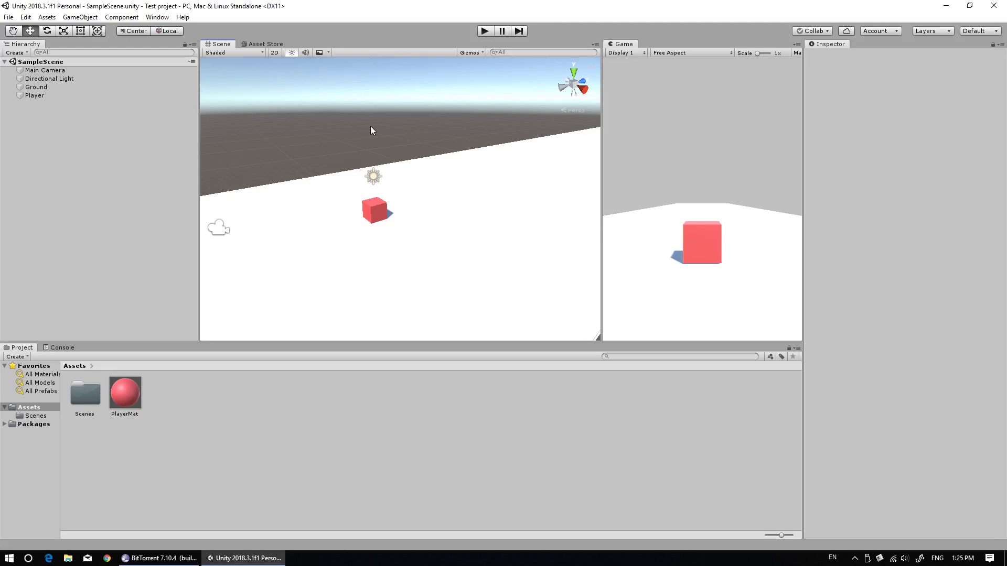
{"action": "left_click", "coordinate": [9, 17]}
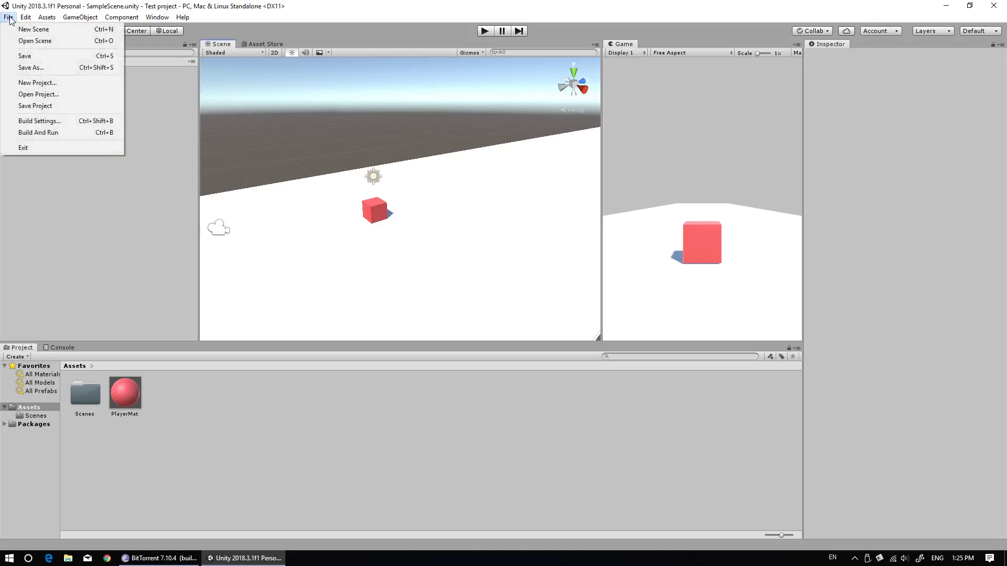
{"action": "left_click", "coordinate": [51, 106]}
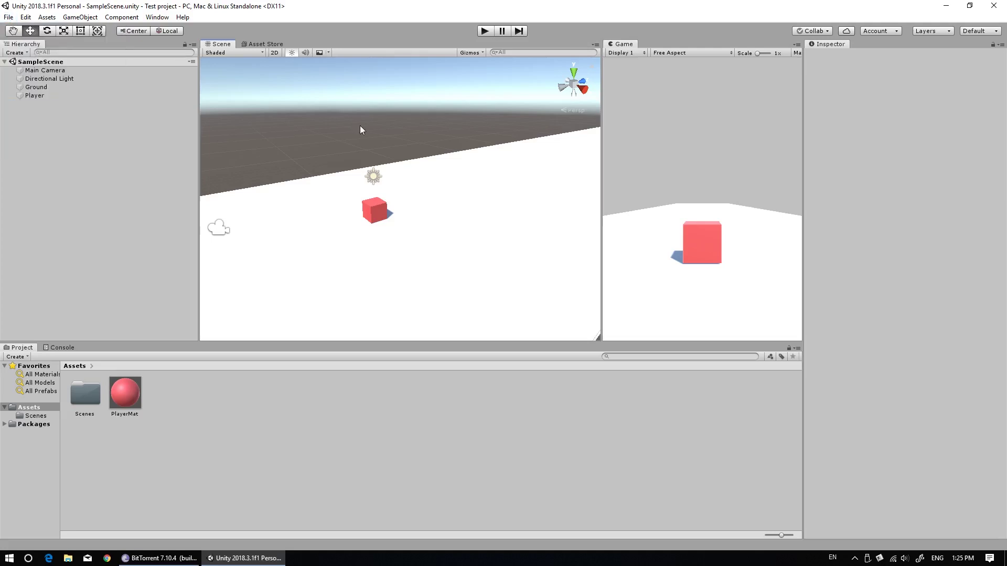
{"action": "key", "text": "ctrl+z"}
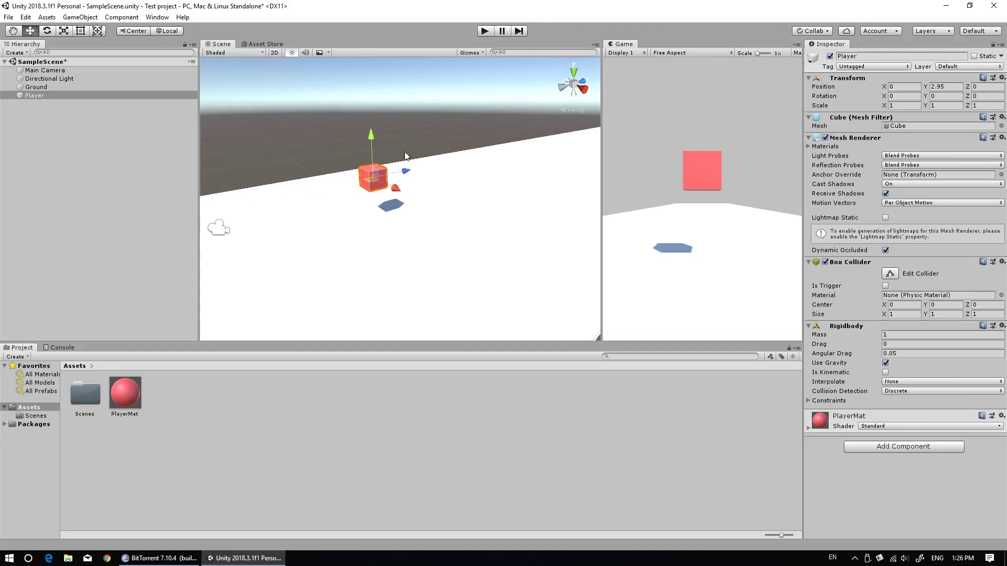
Enter Play mode to watch the red cube drop from Y 2.95 onto Ground.
{"action": "left_click", "coordinate": [484, 31]}
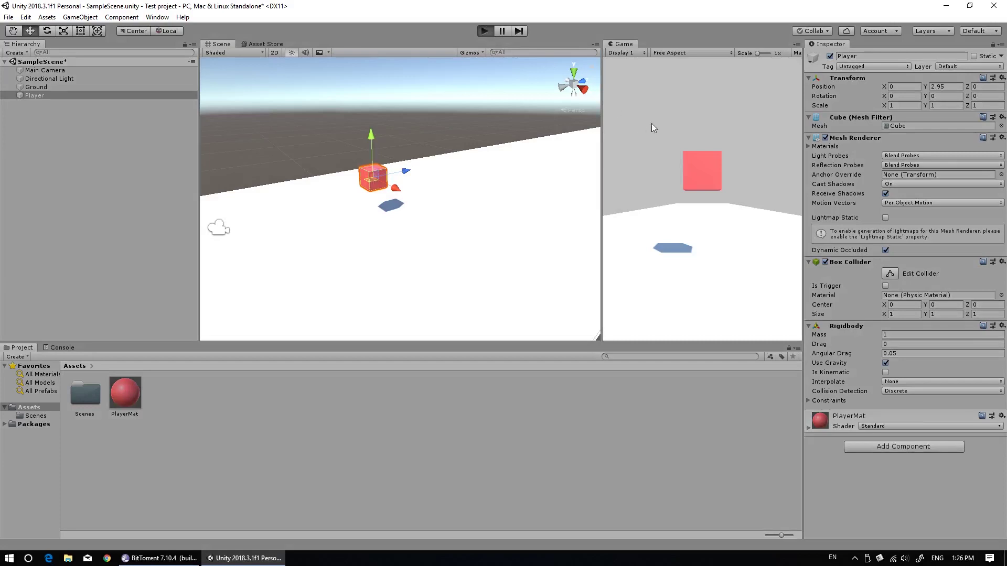